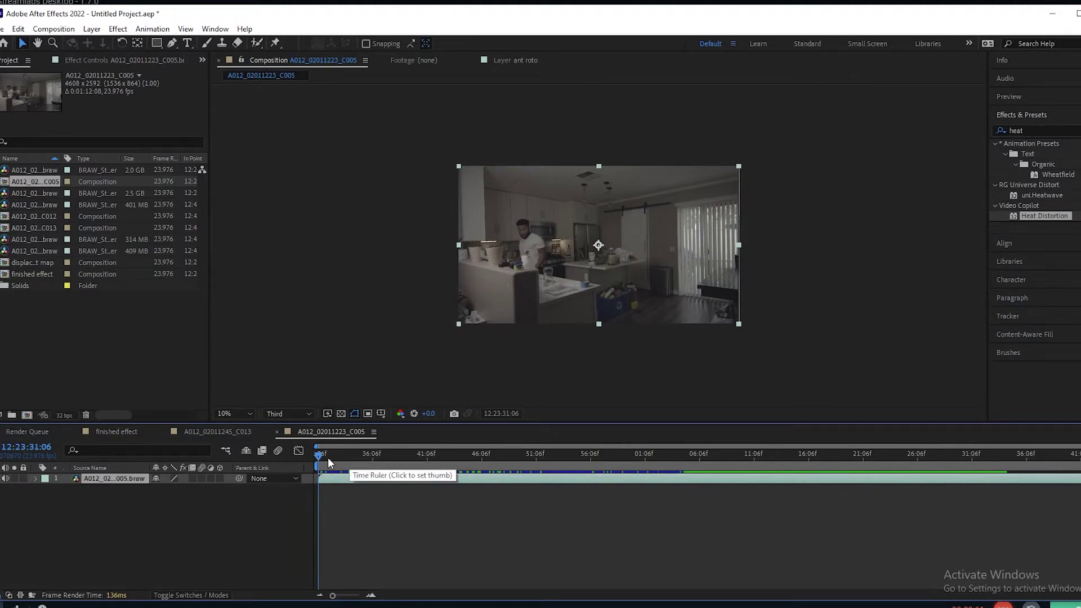
- Scrub through the kitchen footage in the A012_02011223_C005 composition to review the recorded action and the empty room
left_click_drag(323, 454, 264, 461)
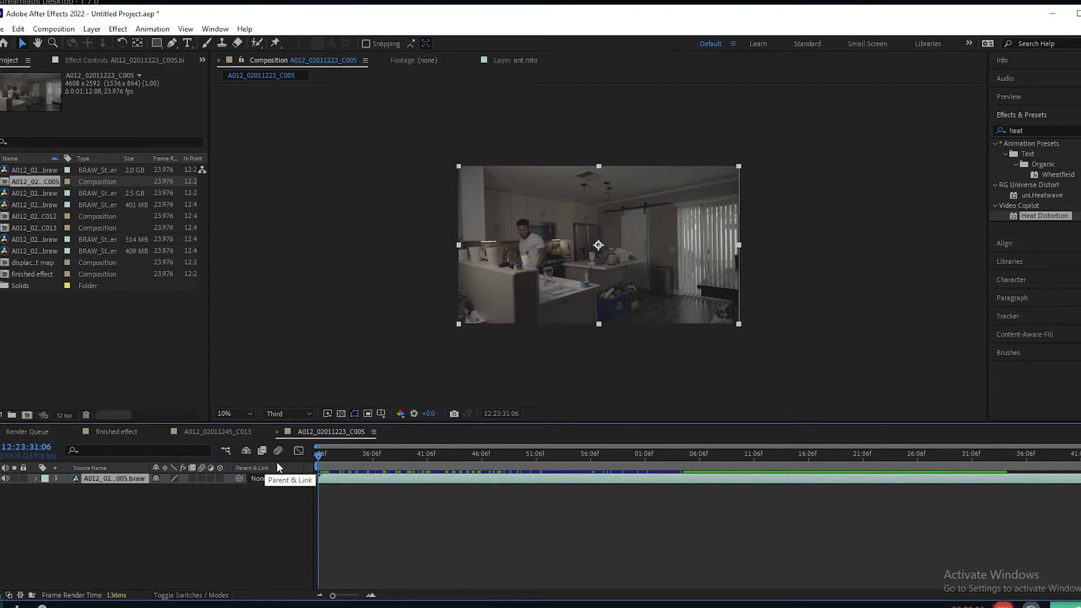
left_click_drag(319, 459, 728, 498)
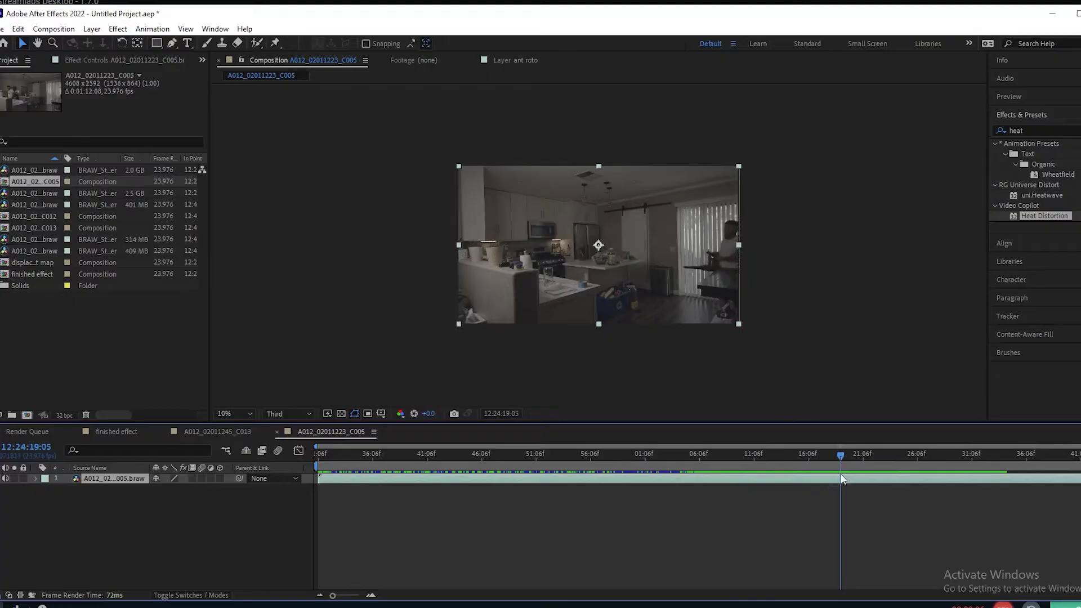
left_click_drag(840, 476, 936, 499)
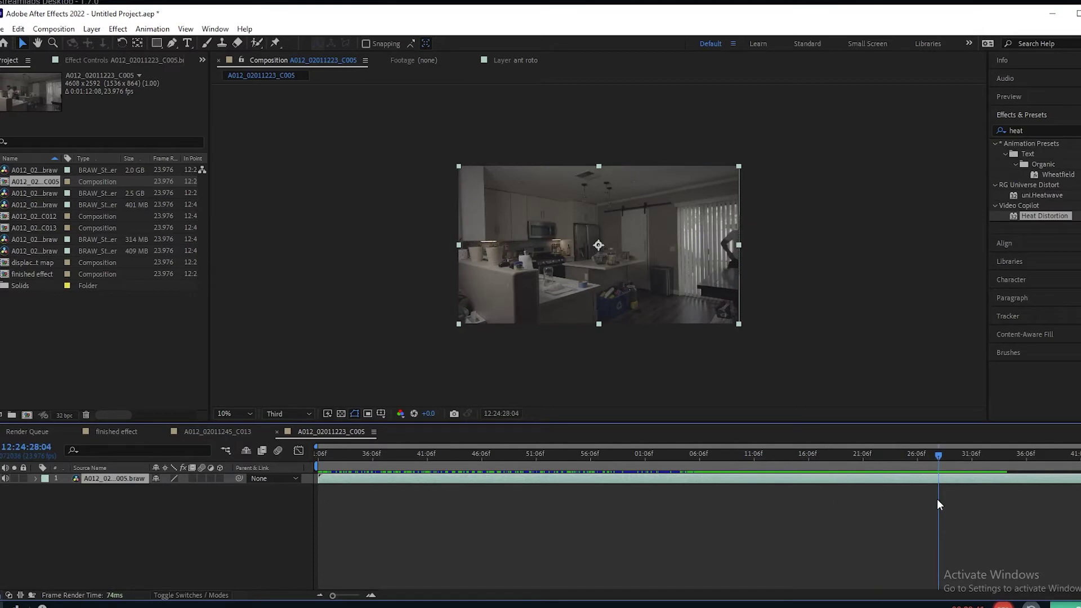
left_click_drag(861, 460, 664, 442)
- Show the finished effect composition and examine its clean plate, Windy BG and me layers, isolating Windy BG
left_click(230, 430)
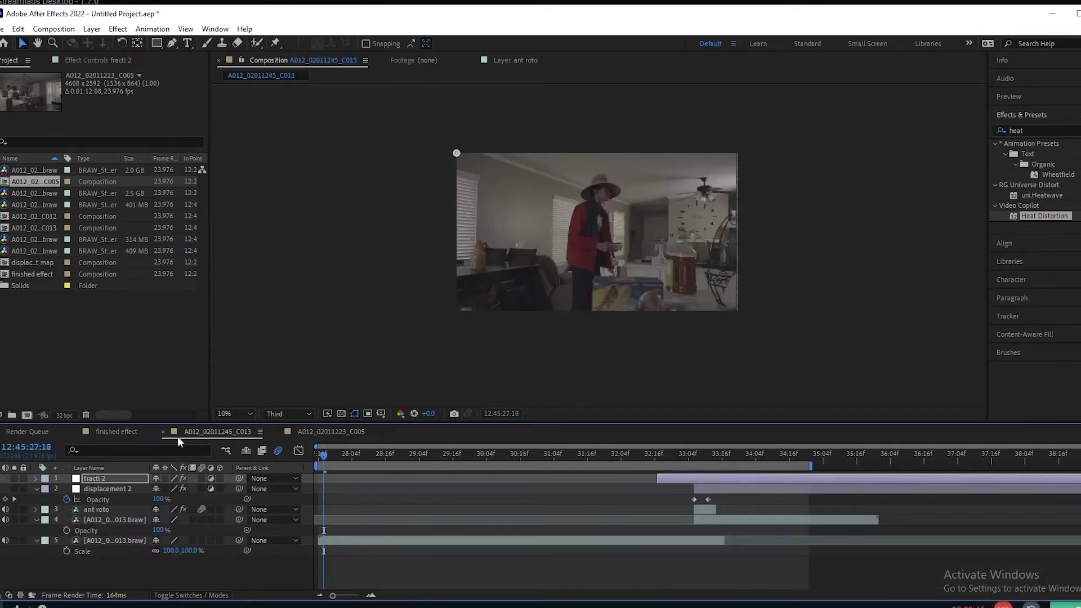
left_click(133, 431)
left_click(99, 509)
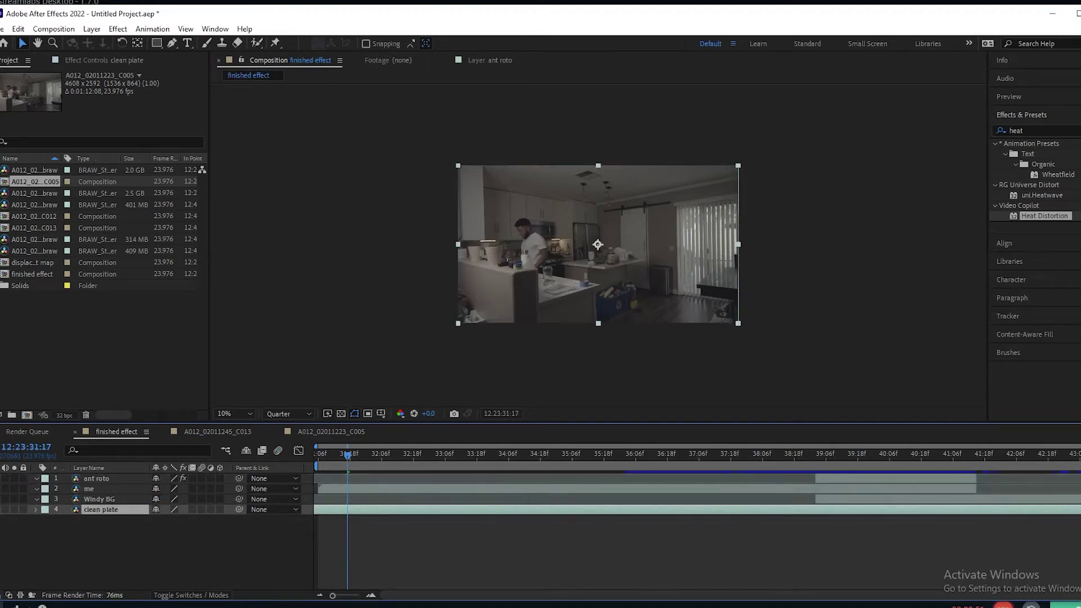
left_click(135, 498)
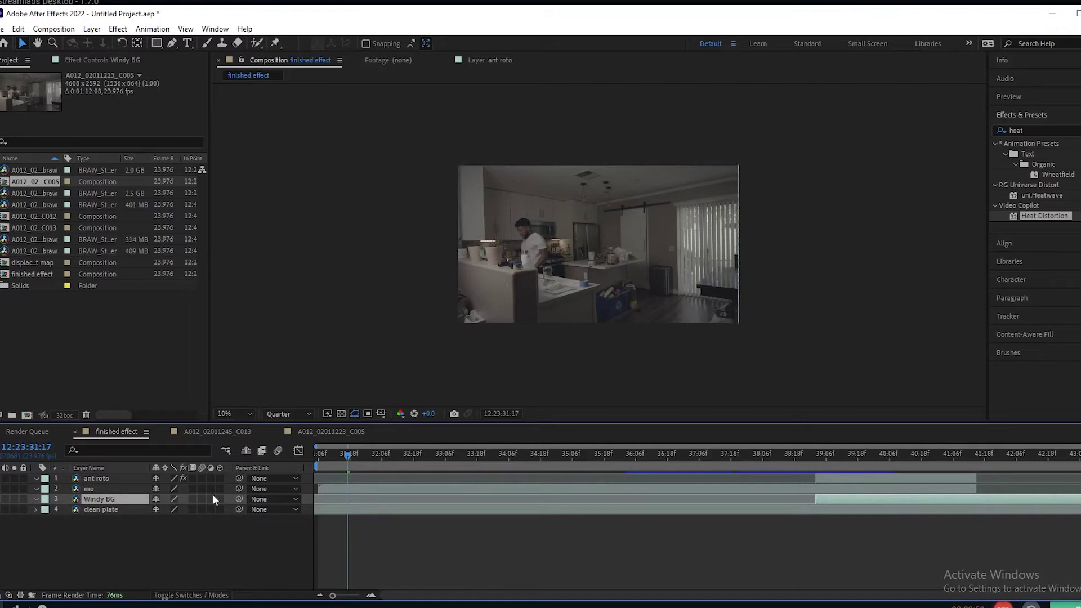
left_click(14, 499)
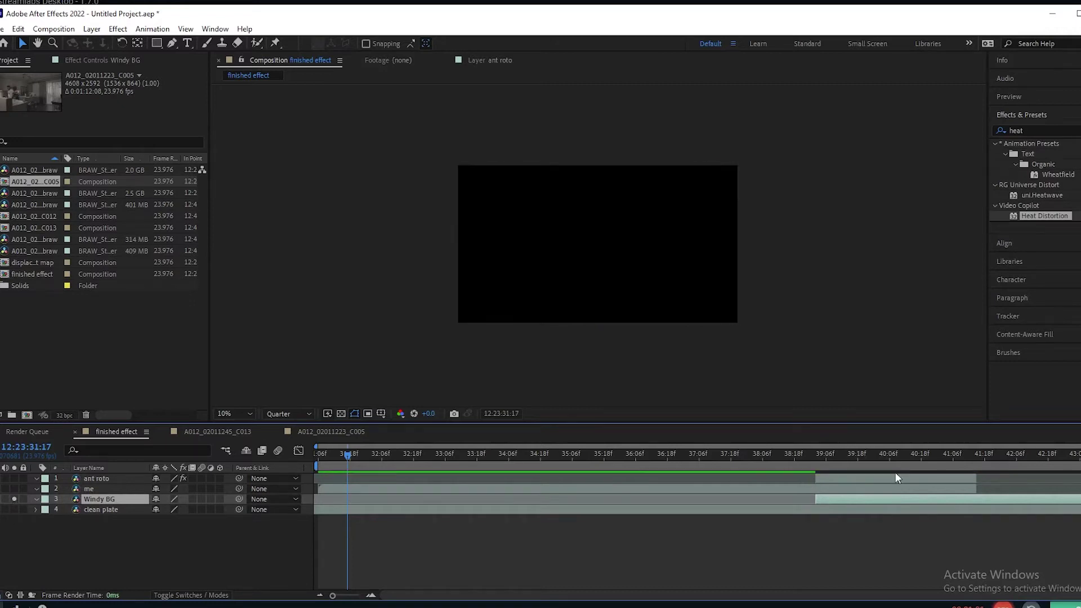
left_click_drag(828, 458, 802, 456)
left_click(137, 490)
left_click_drag(339, 450, 309, 454)
- Isolate the ant roto layer at 12:23:39:03, restore the other layers, and scrub from the start to the hatted man's appearance
left_click(130, 479)
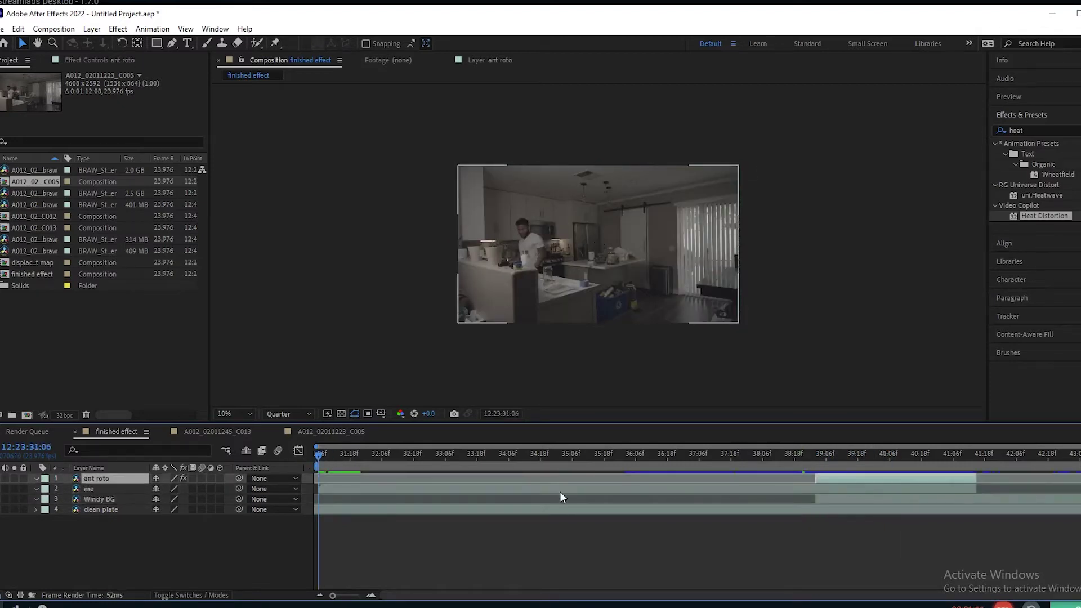
mouse_move(816, 455)
left_mouse_down()
mouse_move(793, 455)
mouse_move(818, 458)
left_mouse_up()
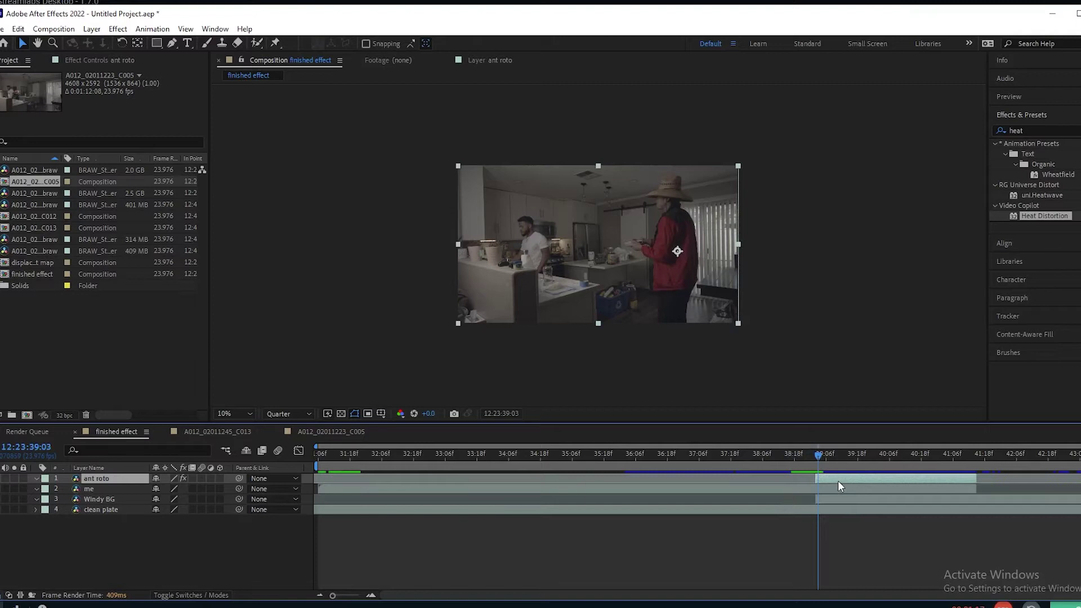
left_click(15, 477)
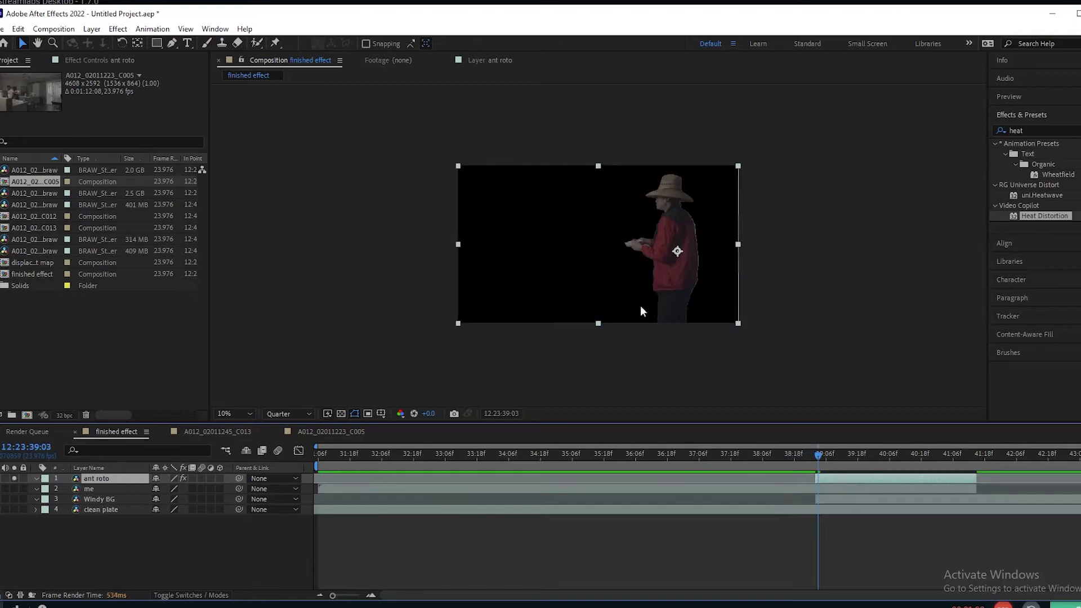
left_click(15, 477)
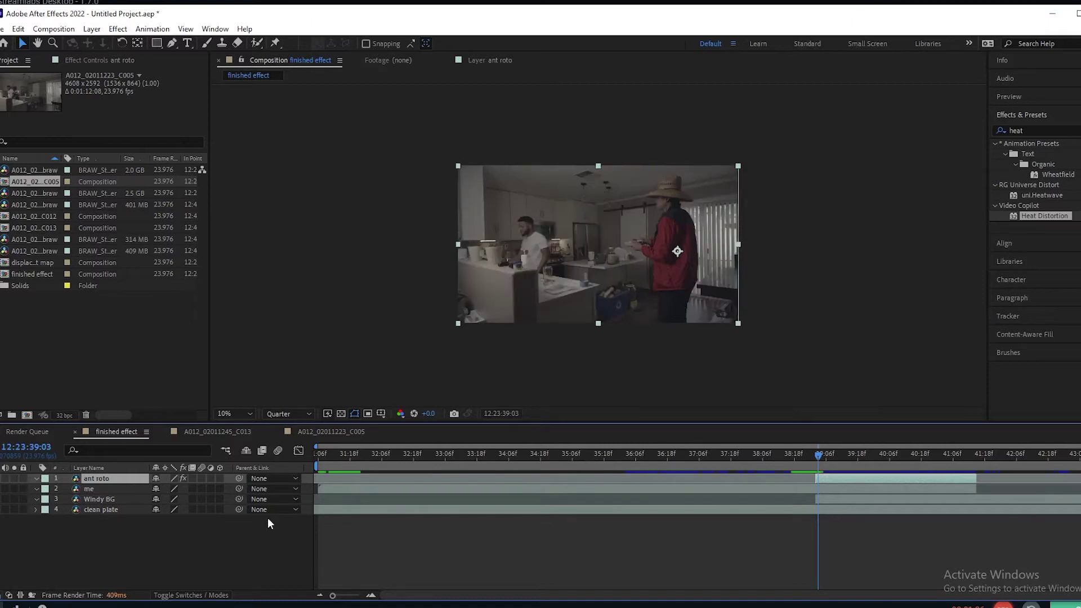
left_click(325, 456)
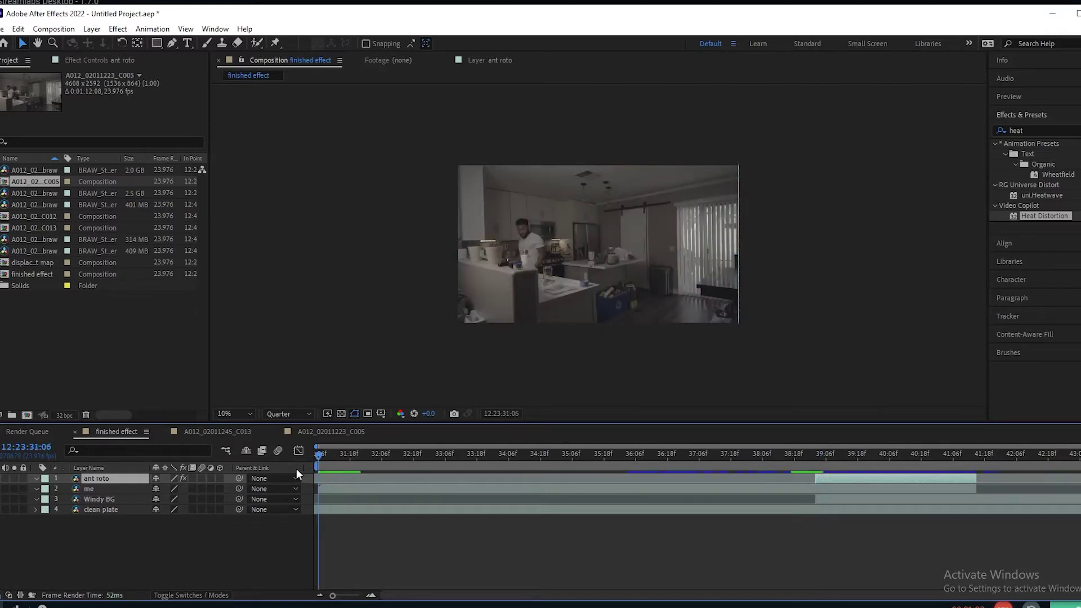
left_click_drag(319, 453, 817, 464)
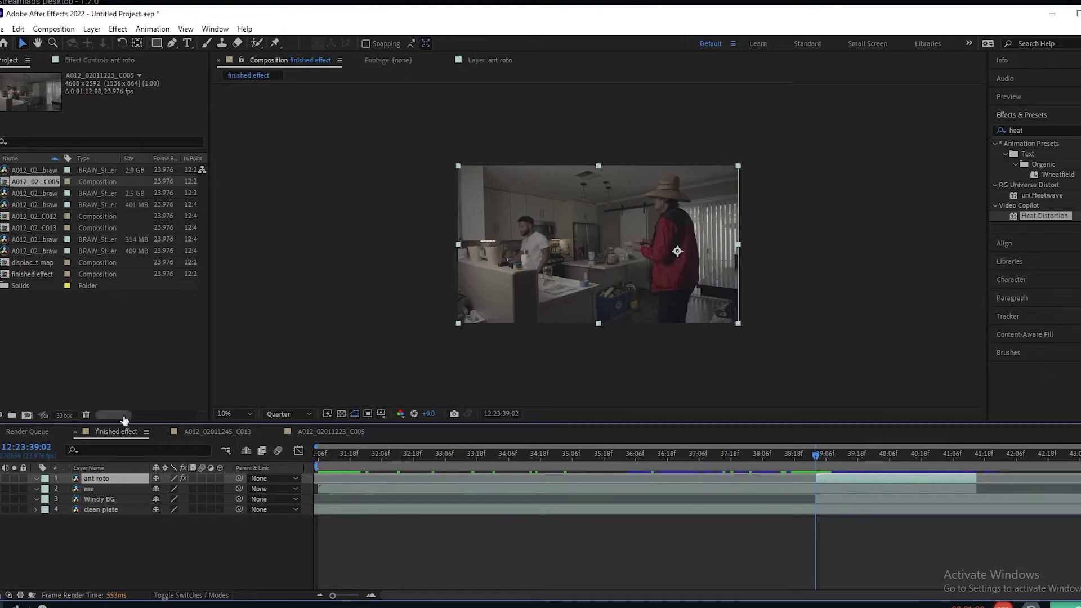
- Compare the ant roto layer with its Roto Brush & Refine Edge effect disabled and enabled again
left_click(76, 55)
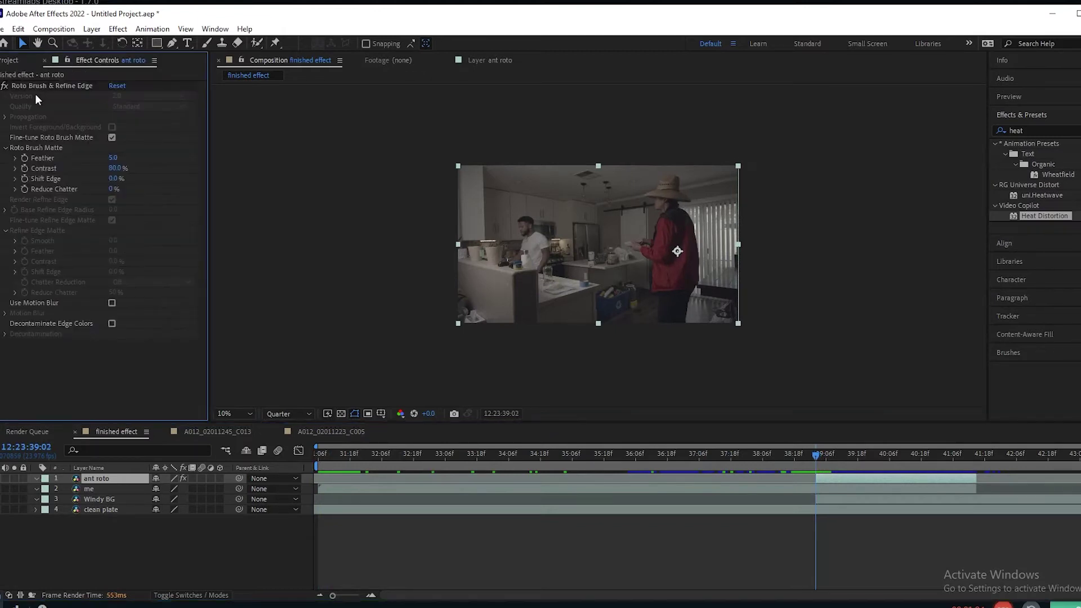
left_click(3, 86)
left_click_drag(347, 450, 835, 480)
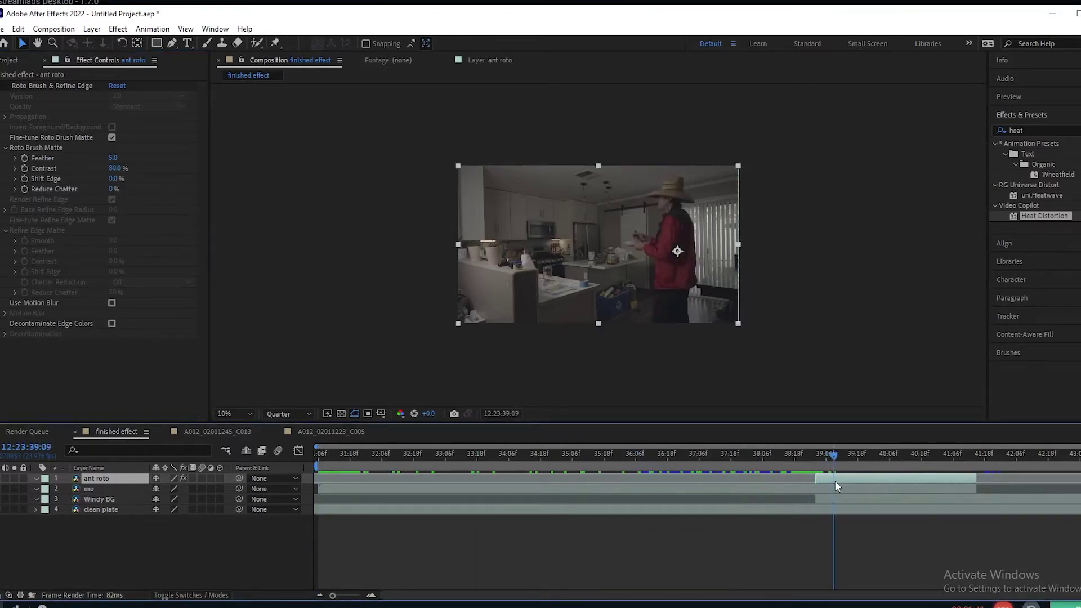
left_click(4, 86)
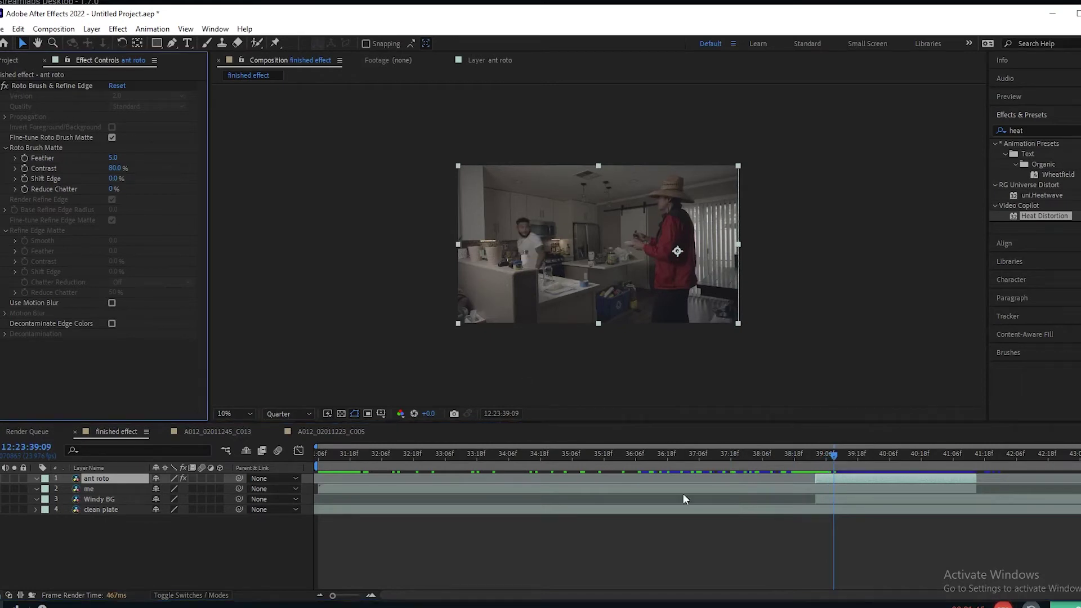
- Preview the hatted man's appearance in the finished effect composition, starting shortly before the ant roto layer begins
left_click_drag(420, 457, 753, 470)
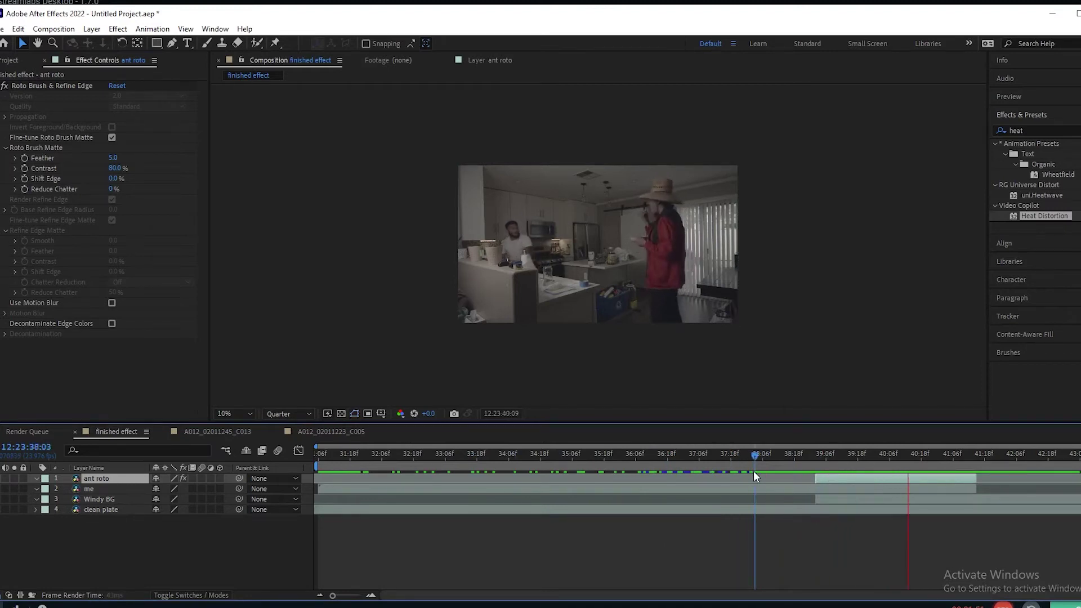
left_click(772, 457)
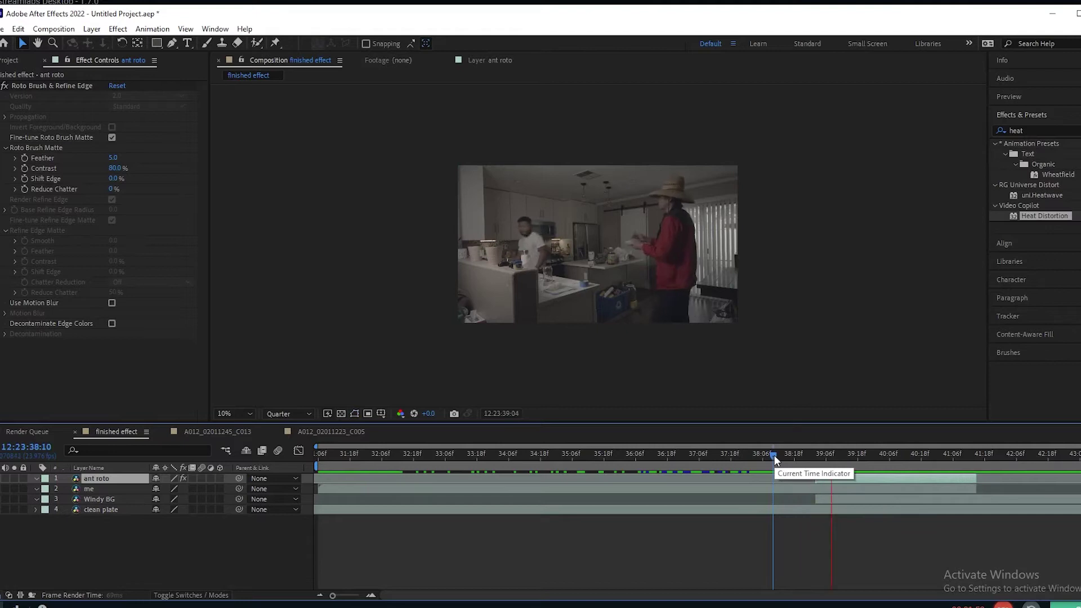
left_click(773, 455)
left_click_drag(775, 455, 790, 490)
- Draw a closed five-point Pen mask around the man in the white shirt on the me layer at 12:23:38:17
left_click(601, 489)
key("g")
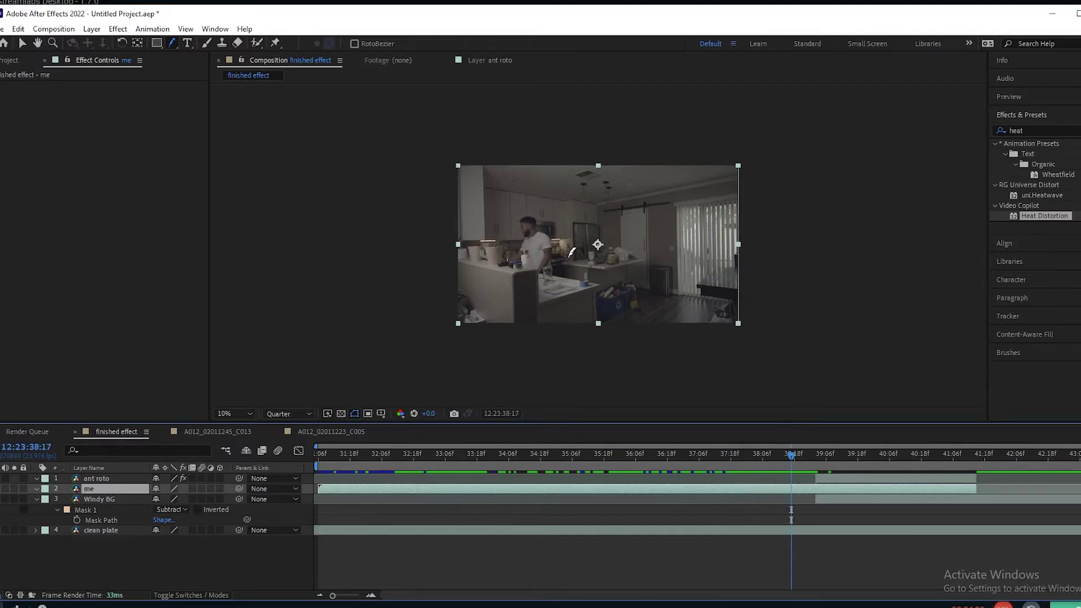
left_click(562, 149)
left_click(425, 152)
left_click(436, 351)
left_click(539, 336)
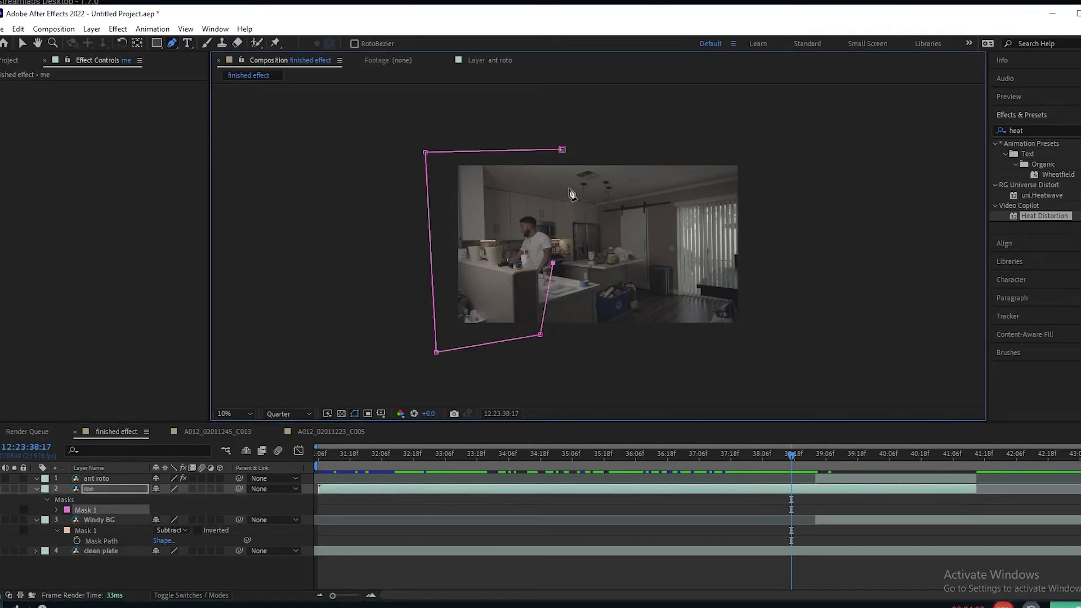
left_click(564, 150)
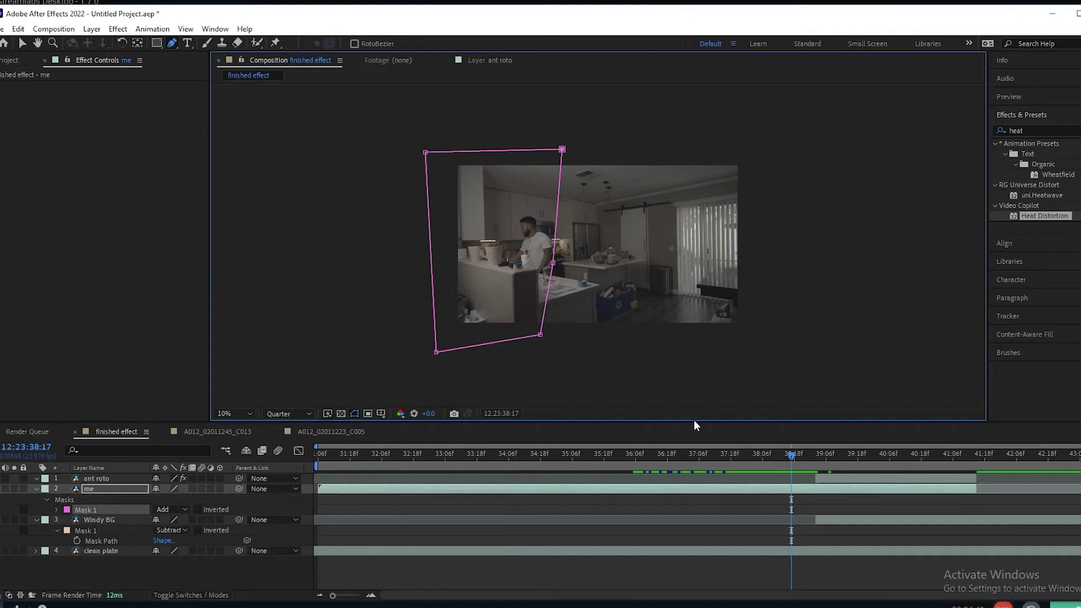
- Scrub the timeline to check the me layer's mask against the man's movement, and collapse that layer's properties
left_click_drag(792, 454, 836, 482)
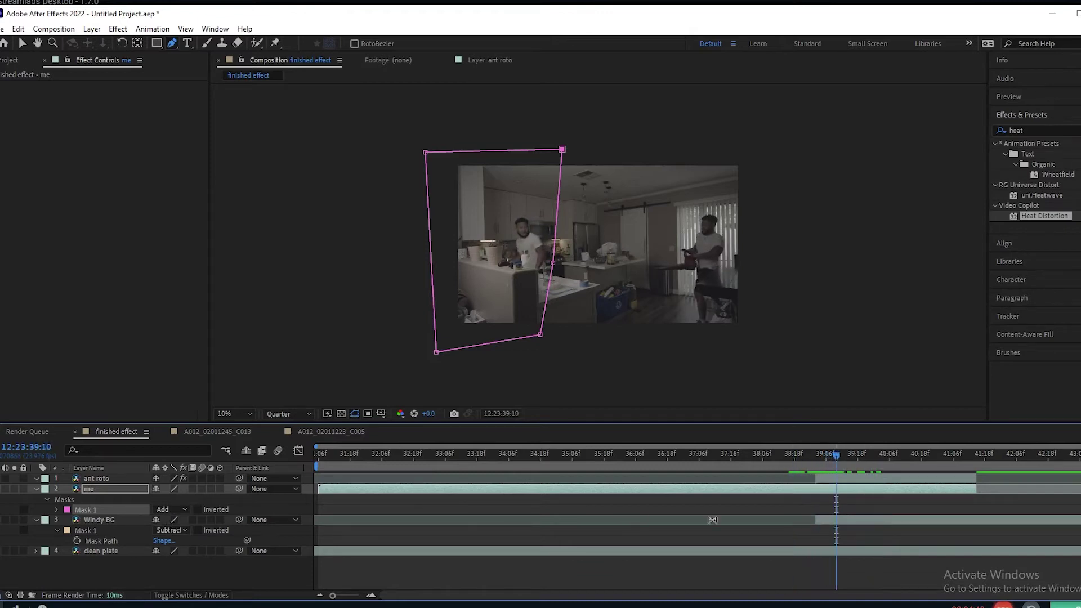
left_click_drag(823, 476, 884, 501)
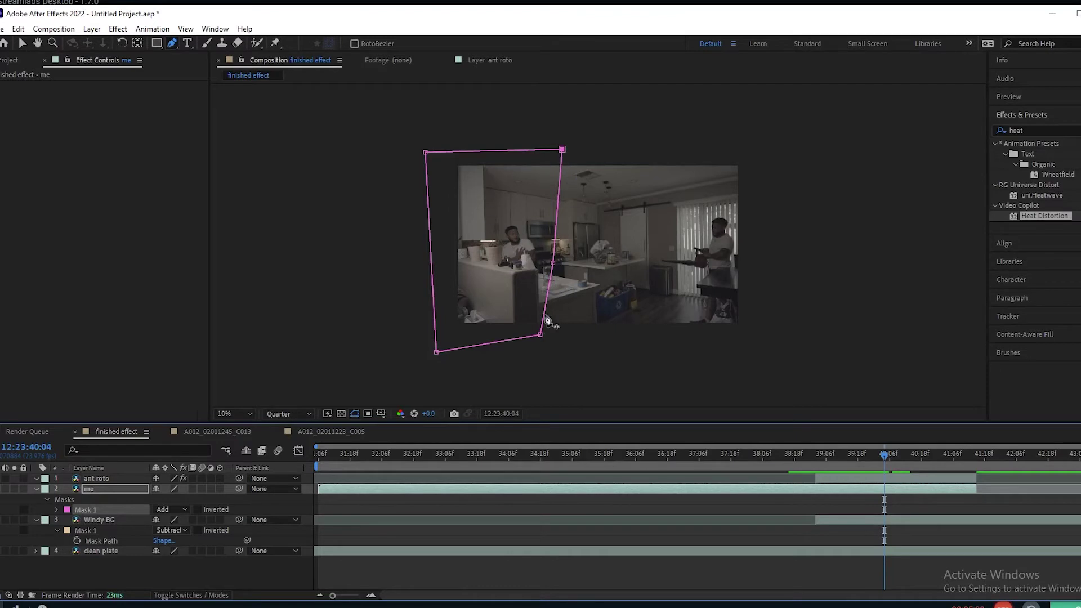
left_click_drag(809, 460, 842, 458)
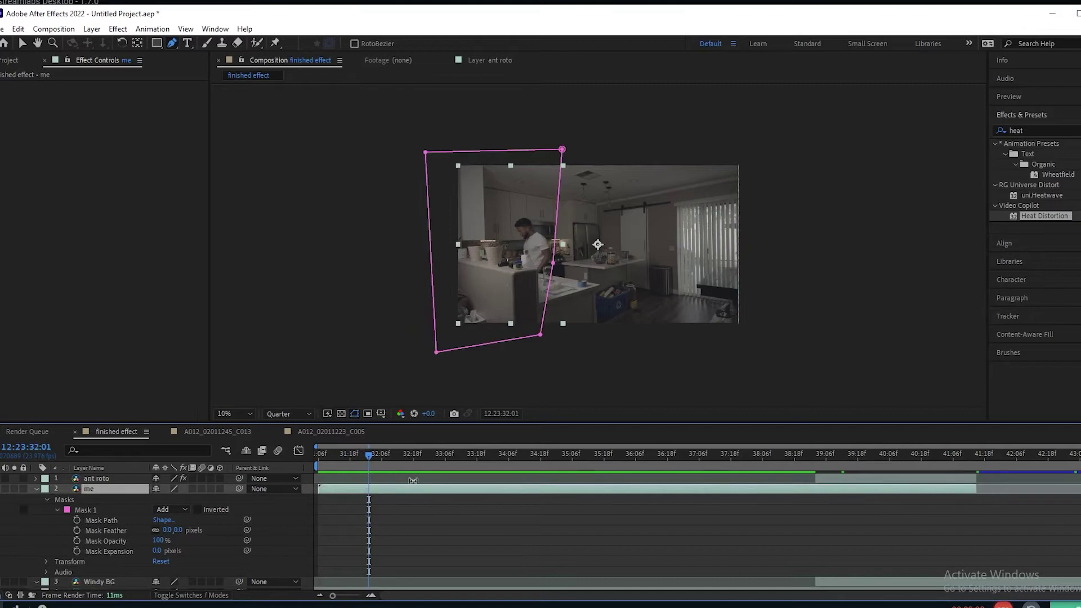
left_click_drag(376, 454, 416, 456)
left_click(37, 488)
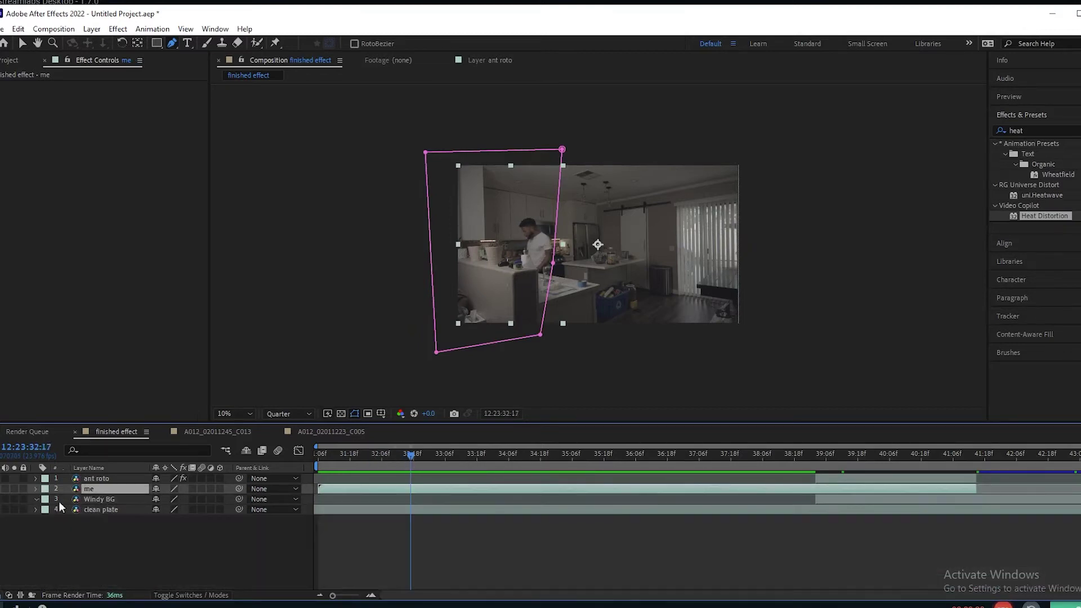
- Draw a closed five-point Pen mask around the man standing by the blinds on the Windy BG layer at 12:23:39:06
left_click(131, 498)
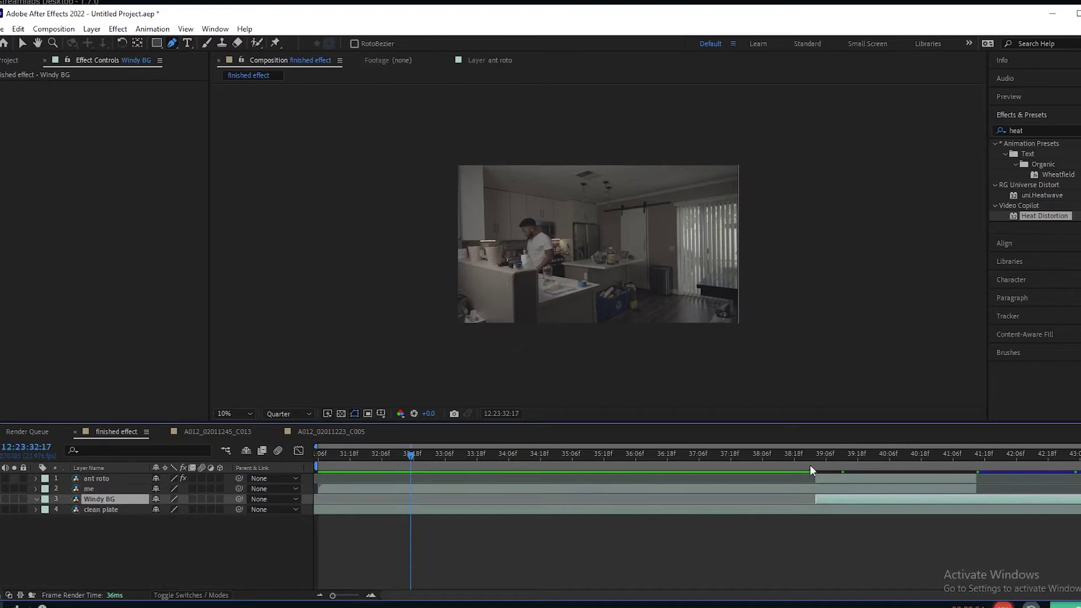
left_click(825, 455)
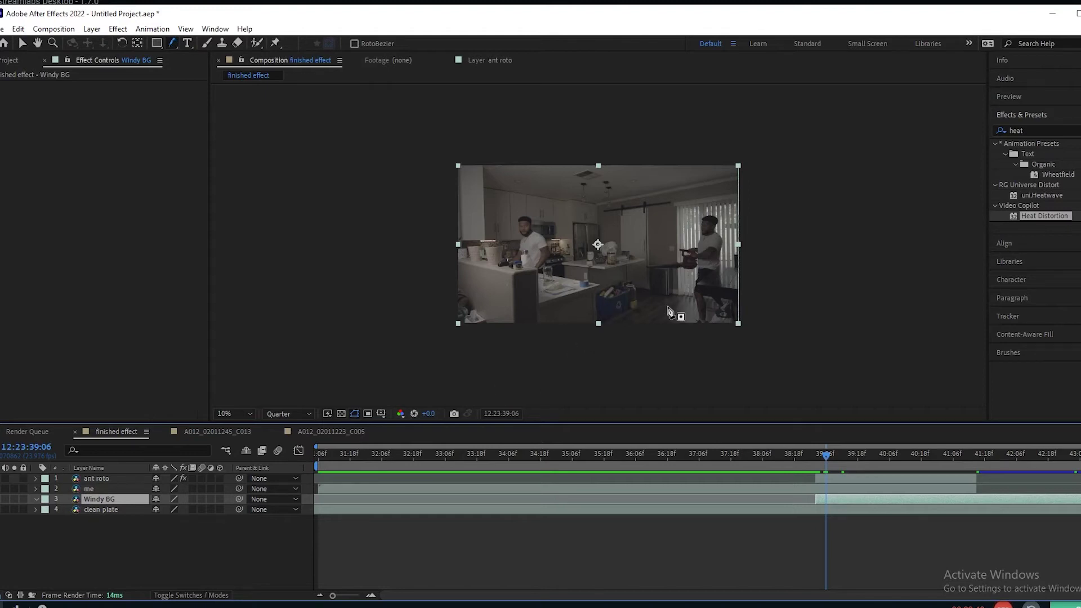
left_click(759, 206)
left_click(670, 214)
left_click(640, 265)
left_click(636, 343)
left_click(797, 336)
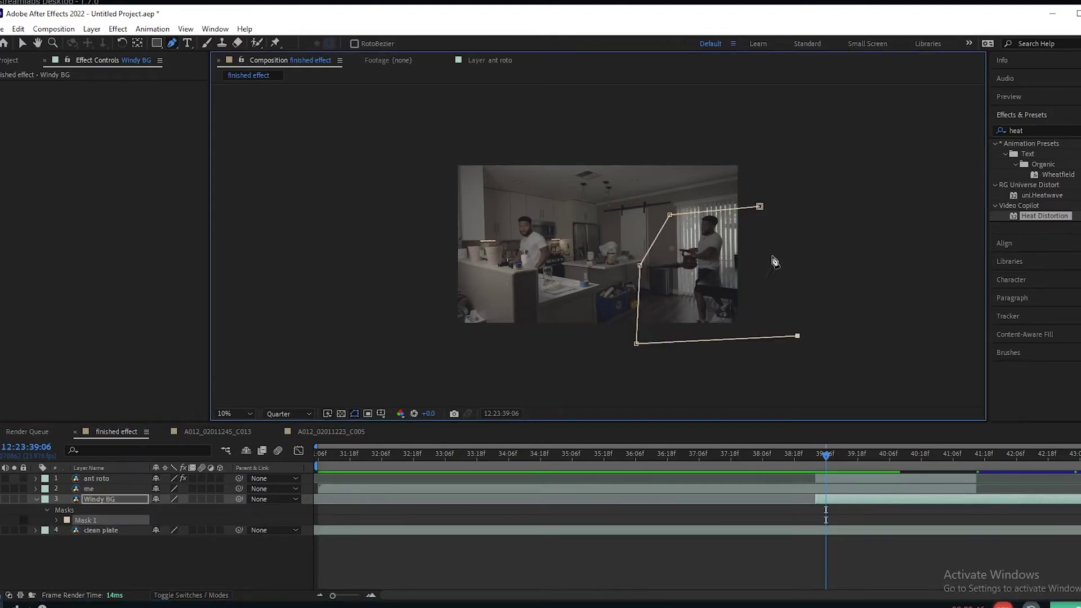
left_click(759, 207)
- Set the Windy BG mask's mode to Subtract and preview the composite from 12:23:38:06
left_click(179, 521)
left_click(192, 560)
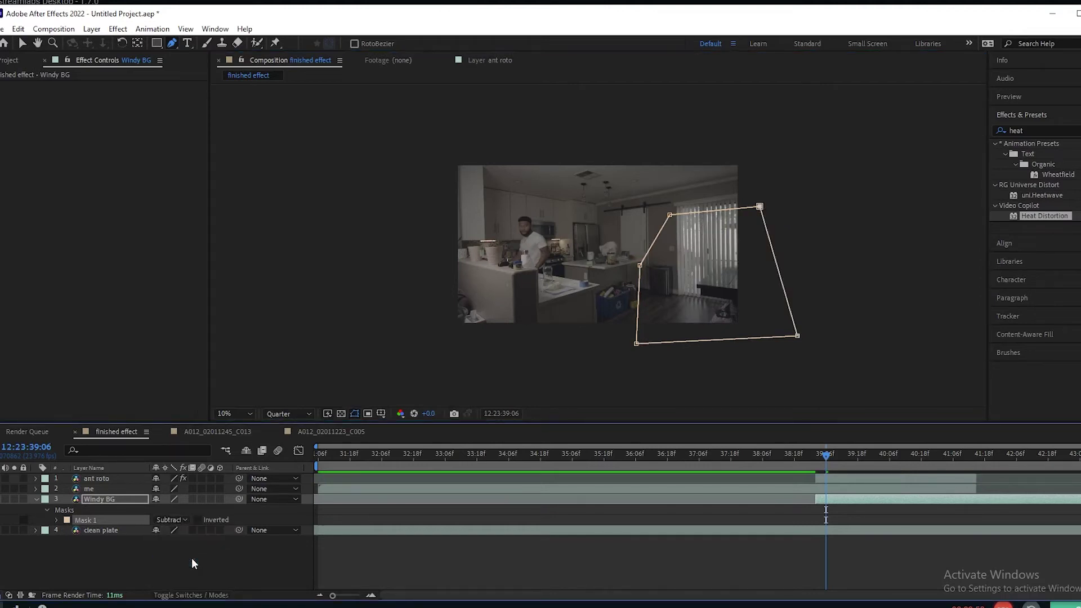
mouse_move(758, 461)
left_mouse_down()
mouse_move(900, 465)
mouse_move(732, 464)
mouse_move(832, 473)
mouse_move(735, 467)
mouse_move(815, 471)
mouse_move(761, 457)
left_mouse_up()
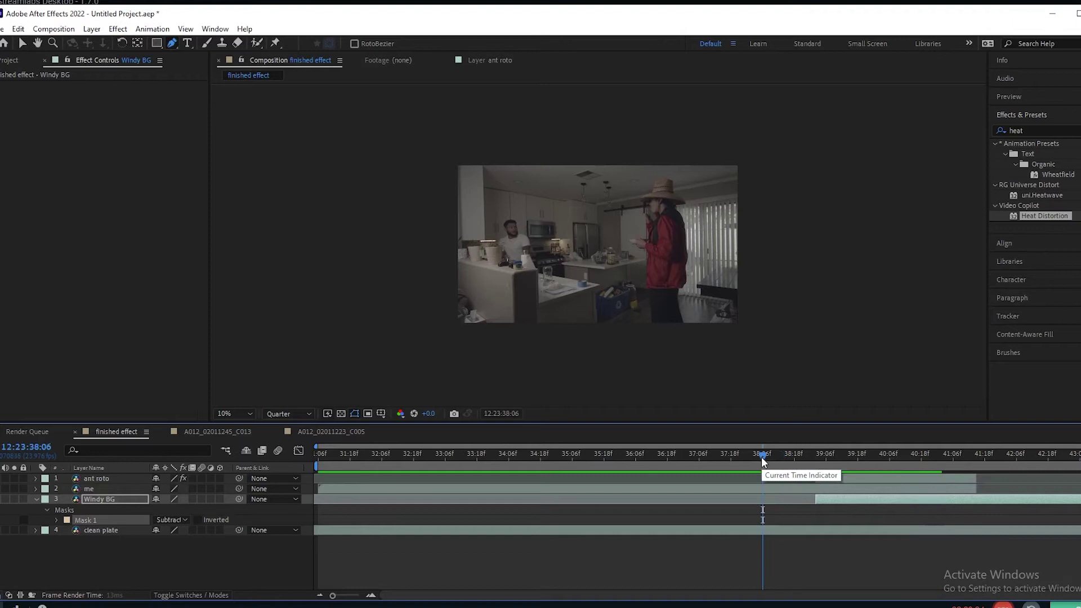
key("space")
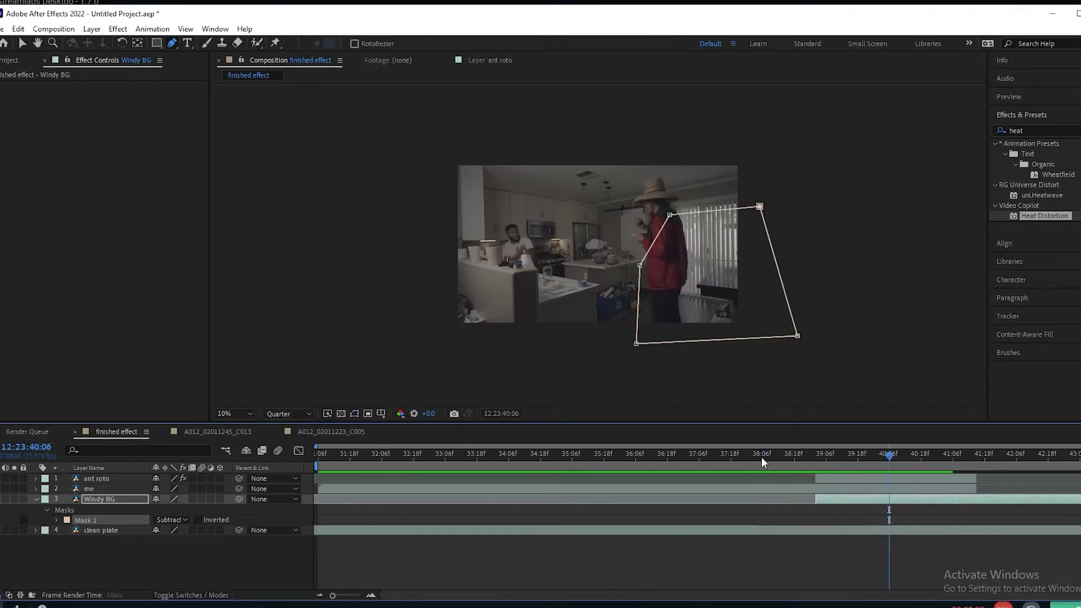
- Add a Scale keyframe of 0% to the ant roto layer at its first frame, 12:23:39:02
left_click_drag(819, 455, 815, 455)
left_click(841, 479)
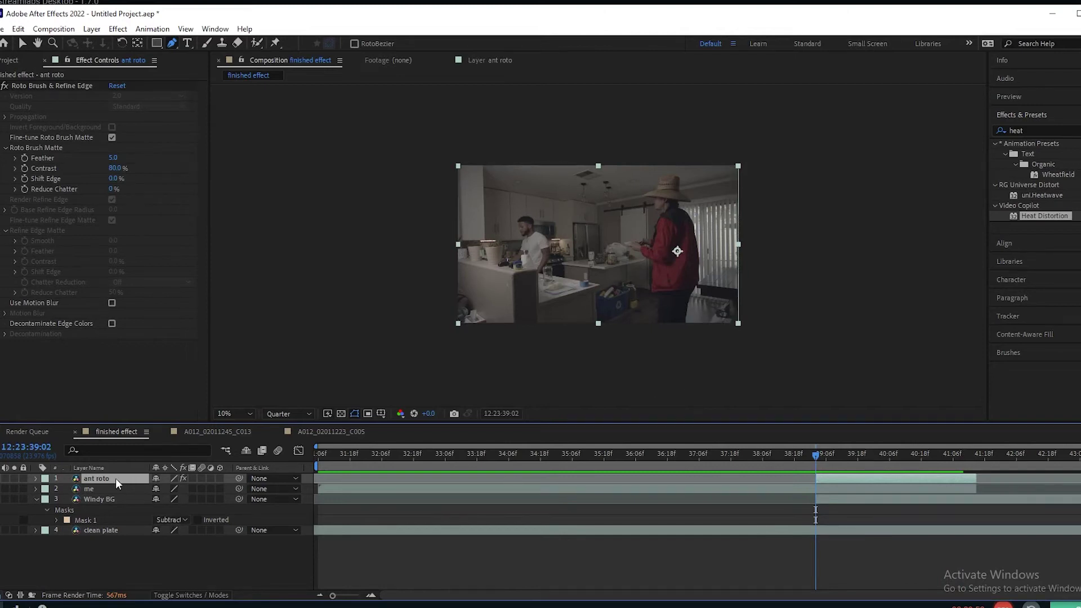
key("s")
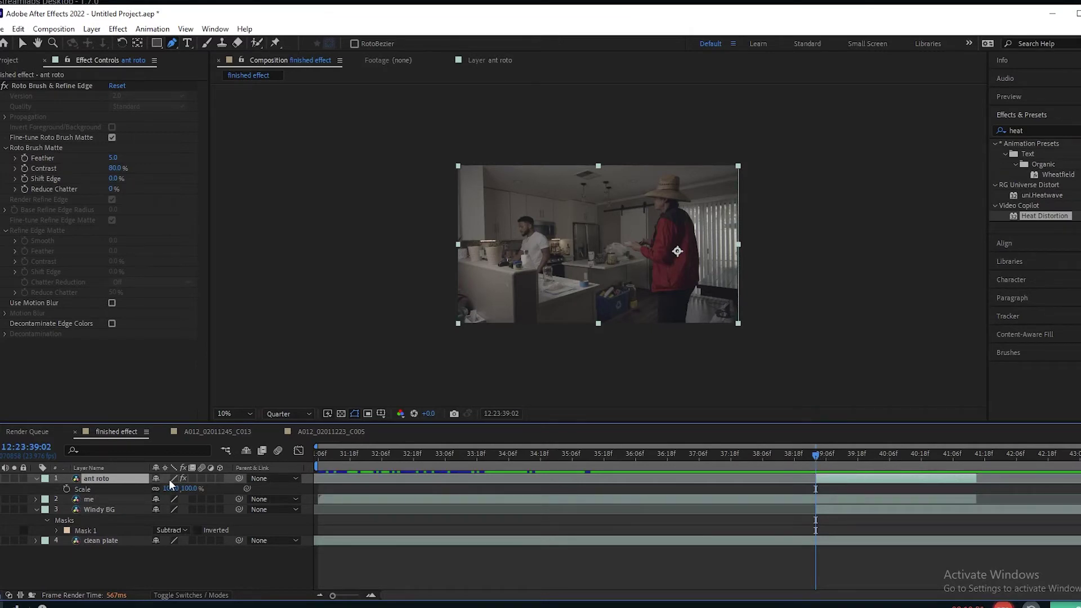
left_click(66, 489)
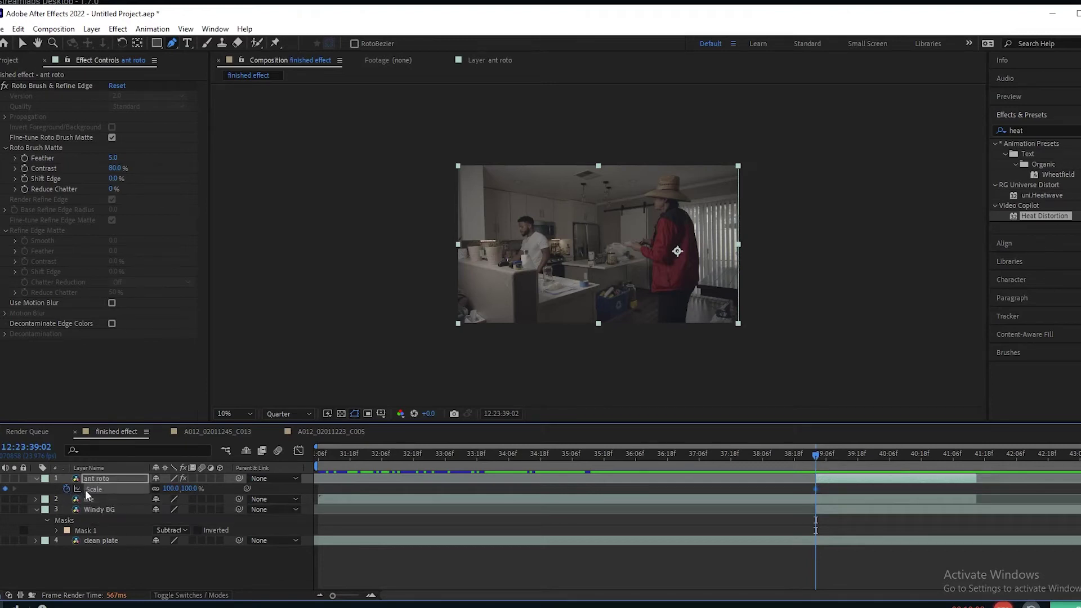
left_click(169, 488)
type("0")
key("Return")
- Add a Scale keyframe of 100% to the ant roto layer at 12:23:39:06 and preview the scale-up from 12:23:39:00
key("Page_Down")
key("Page_Down")
key("Page_Down")
key("Page_Down")
left_click(167, 488)
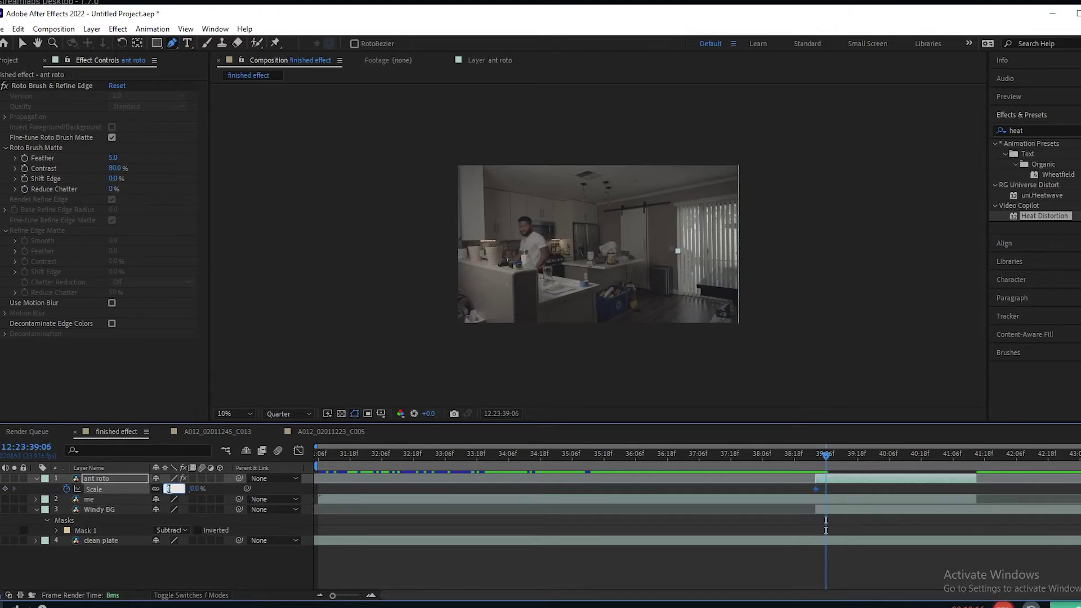
type("100")
key("Return")
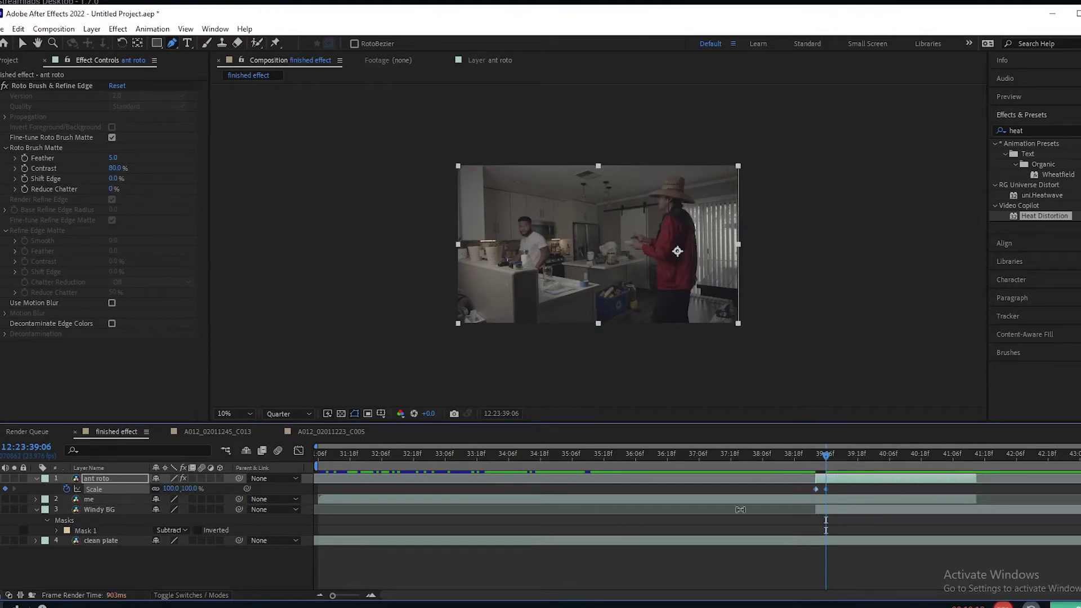
left_click(810, 453)
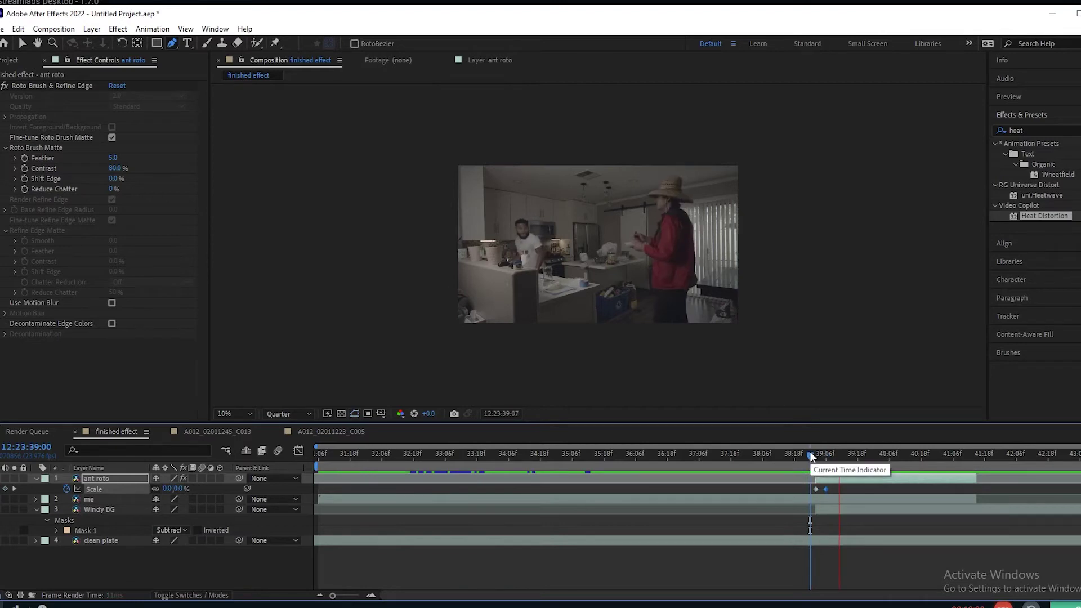
mouse_move(810, 451)
left_mouse_down()
mouse_move(833, 455)
mouse_move(813, 456)
left_mouse_up()
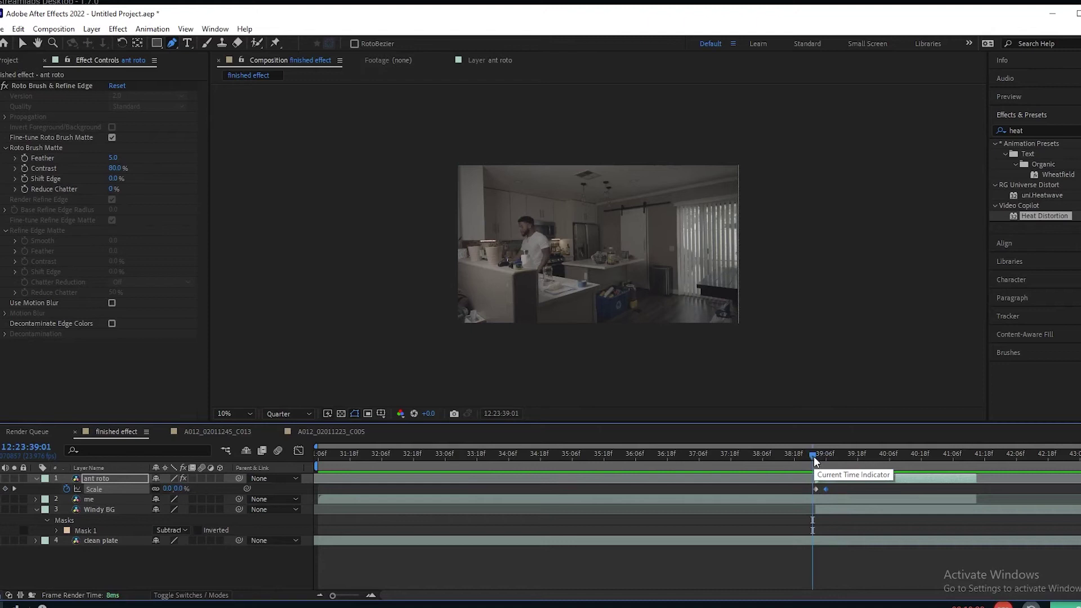
left_click_drag(813, 458, 815, 458)
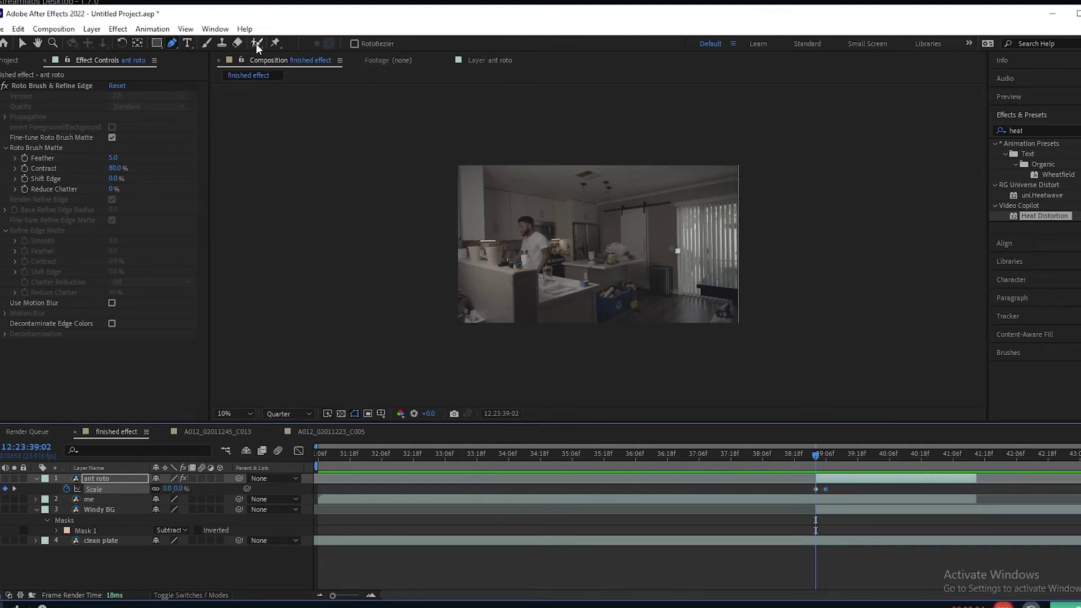
- Place four Puppet pins on the man at 12:23:39:06, running down from his hat through chest and waist to his feet
left_click(275, 43)
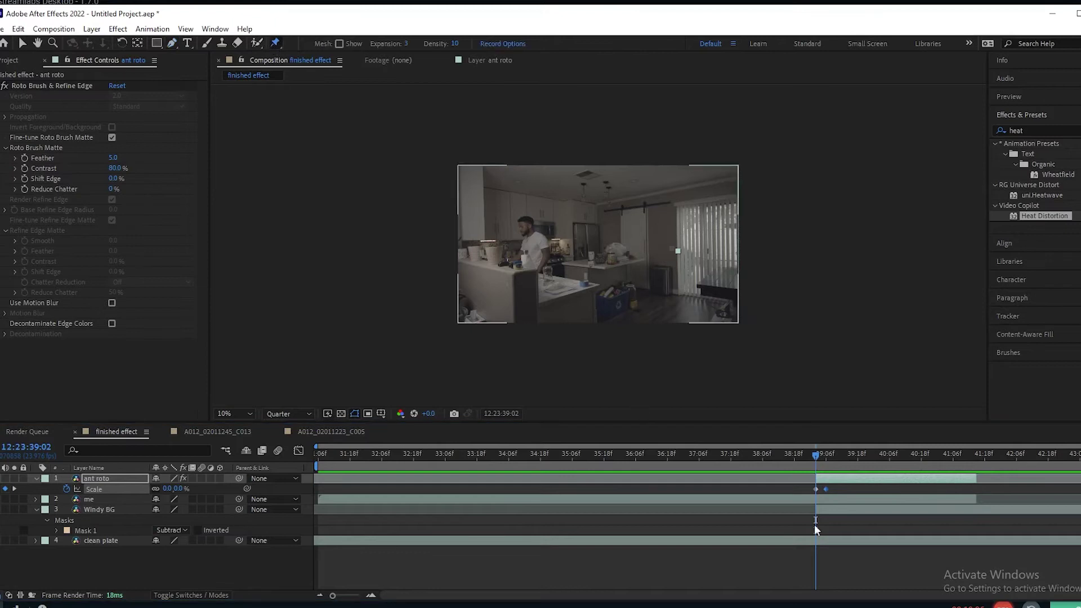
key("k")
left_click(676, 184)
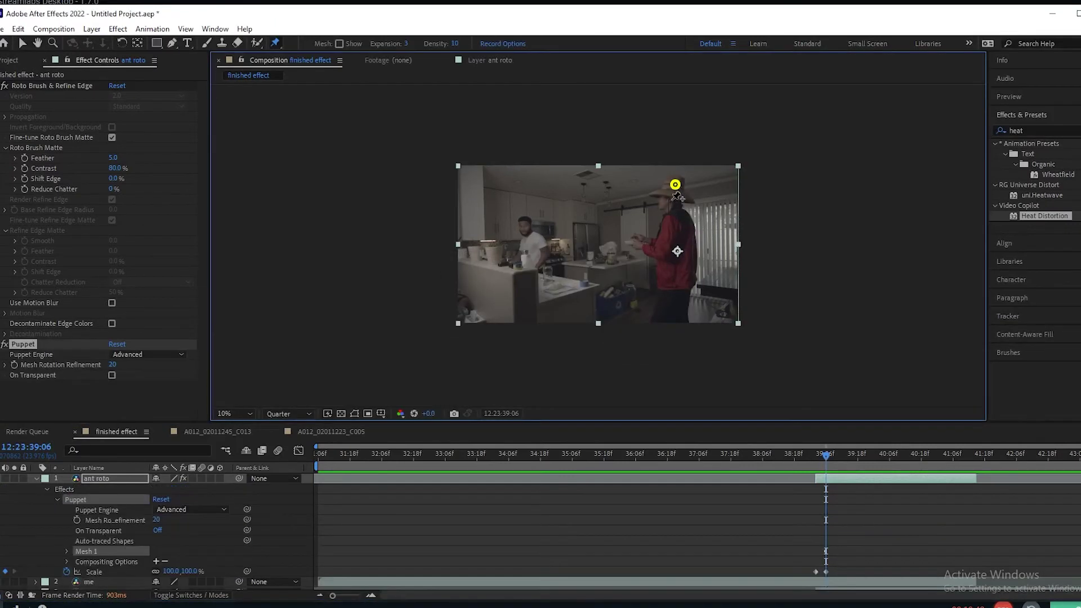
left_click(674, 218)
left_click(676, 266)
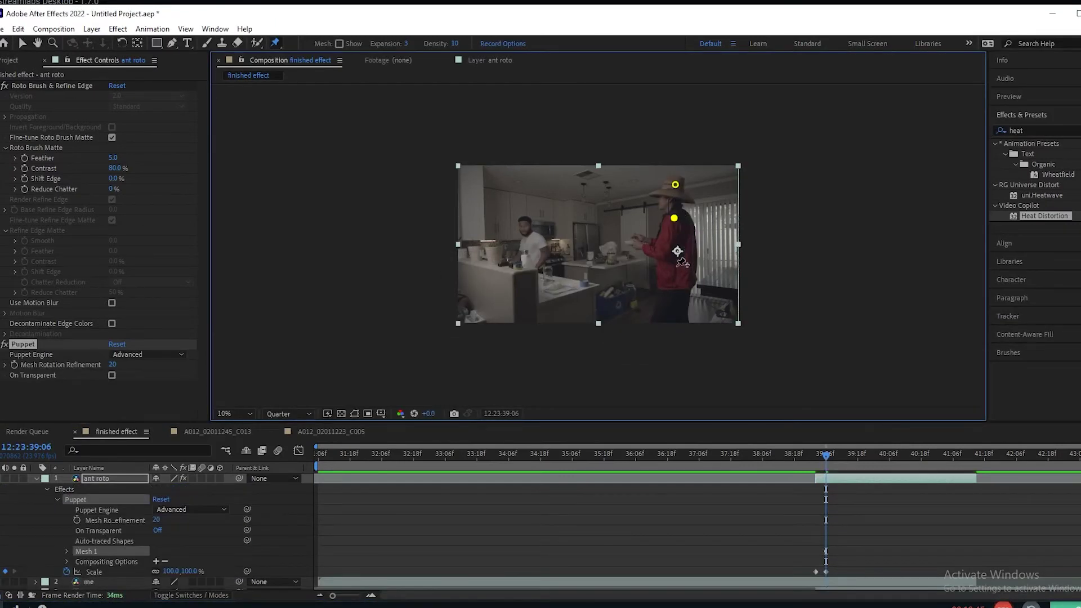
left_click(672, 319)
- Bend the man's body into a sharp curve at 12:23:39:05 by repositioning the head, waist and feet Puppet pins
key("Page_Up")
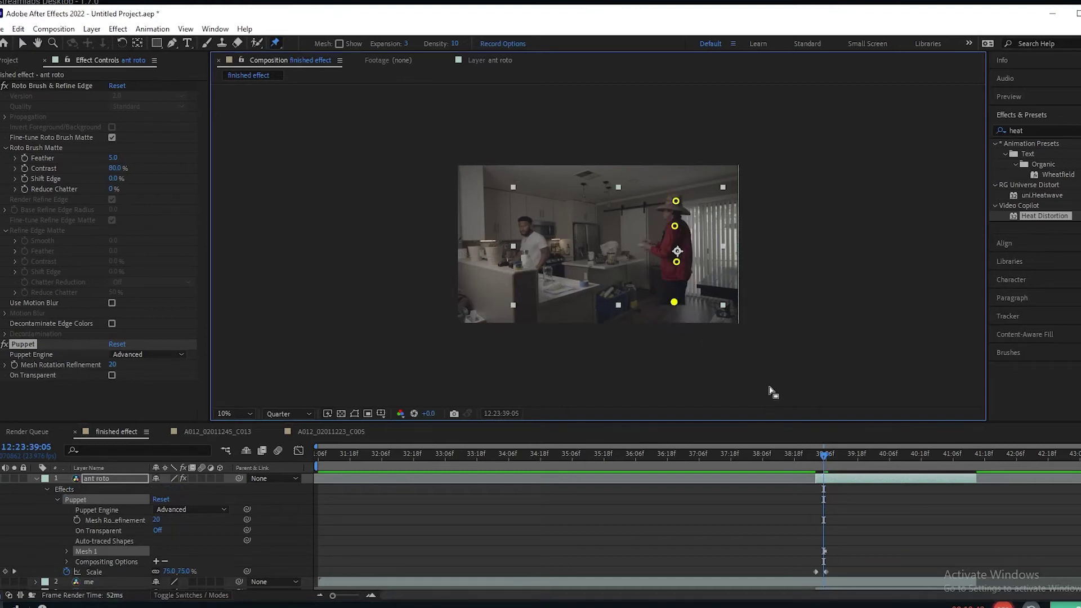
left_click_drag(674, 302, 710, 282)
left_click_drag(677, 203, 647, 260)
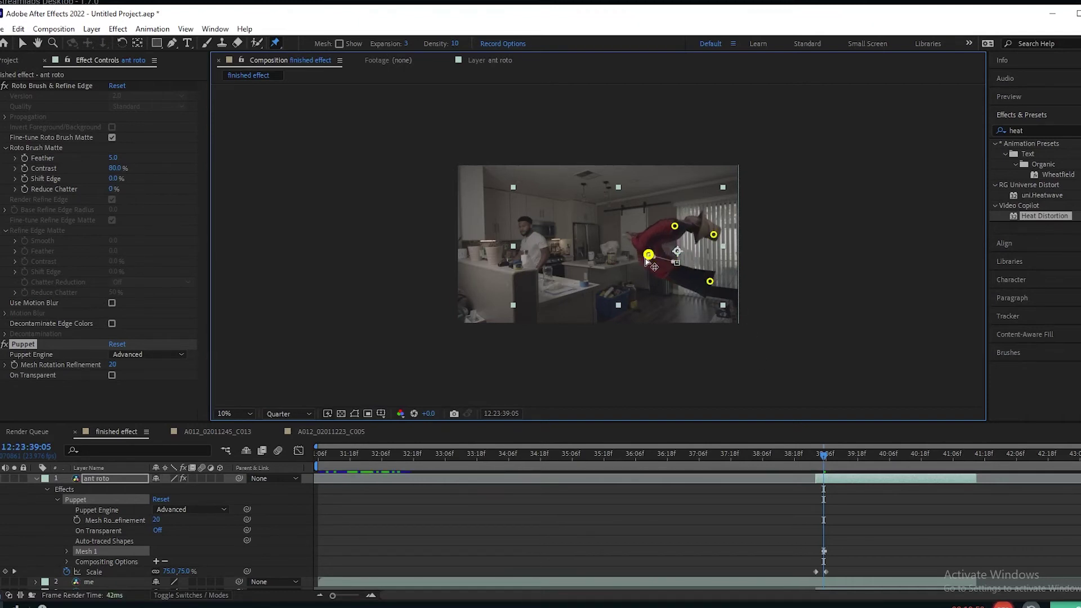
- Reposition Puppet pins at 12:23:39:04 and 12:23:39:03 to twist the small figure into a different warped pose on each frame
key("Page_Up")
left_click_drag(700, 240, 638, 219)
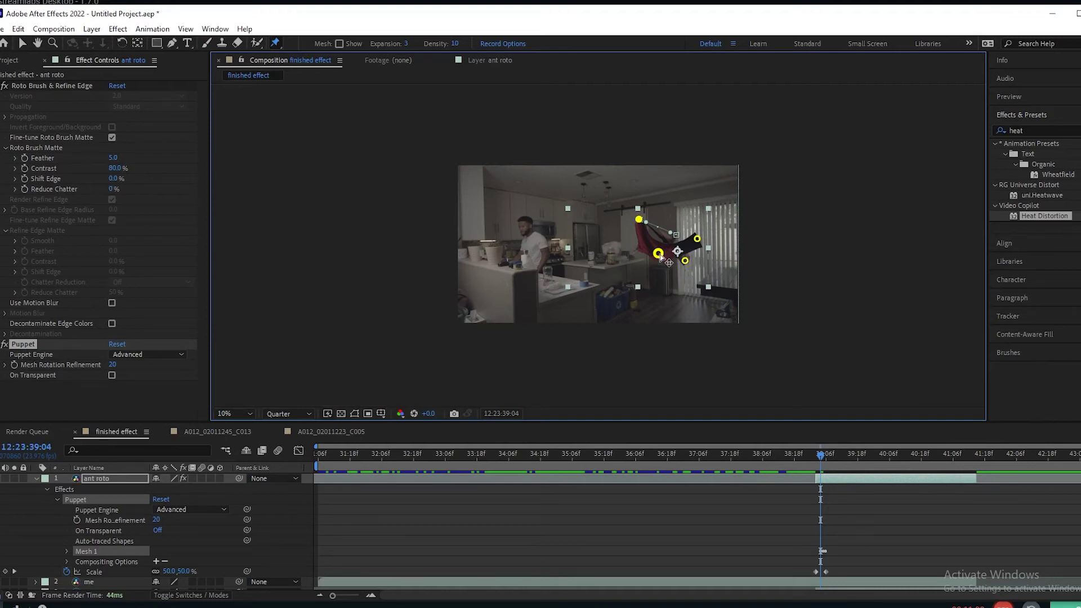
left_click_drag(659, 255, 658, 267)
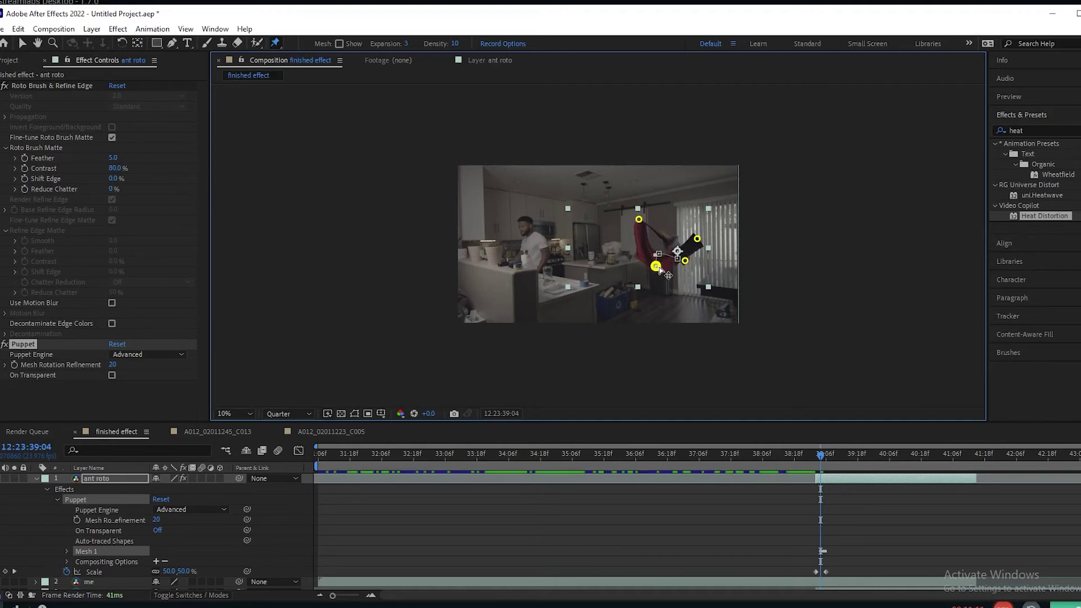
key("Page_Up")
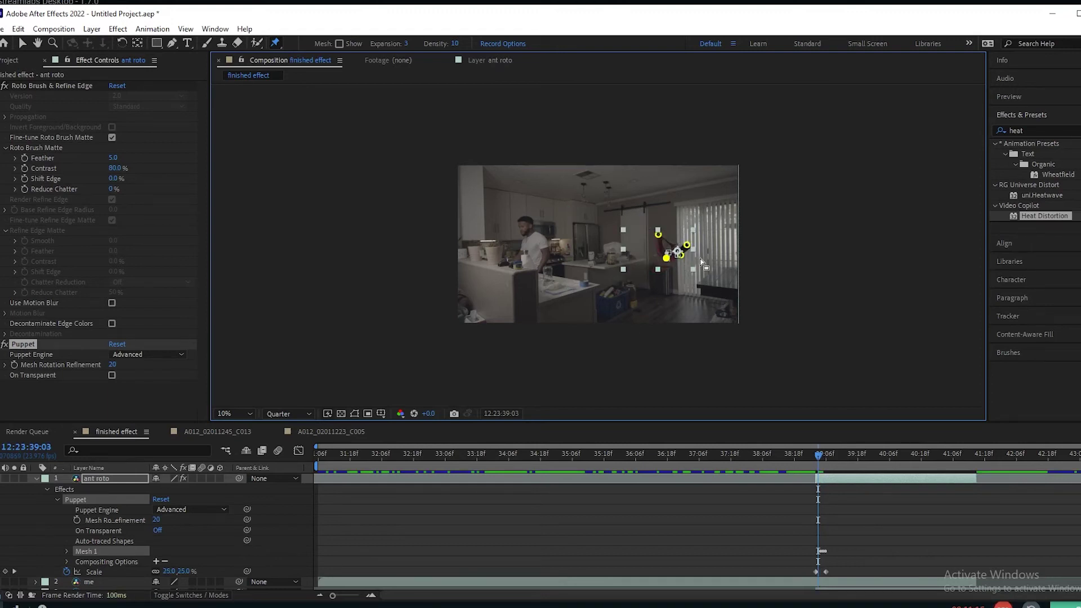
left_click(669, 223)
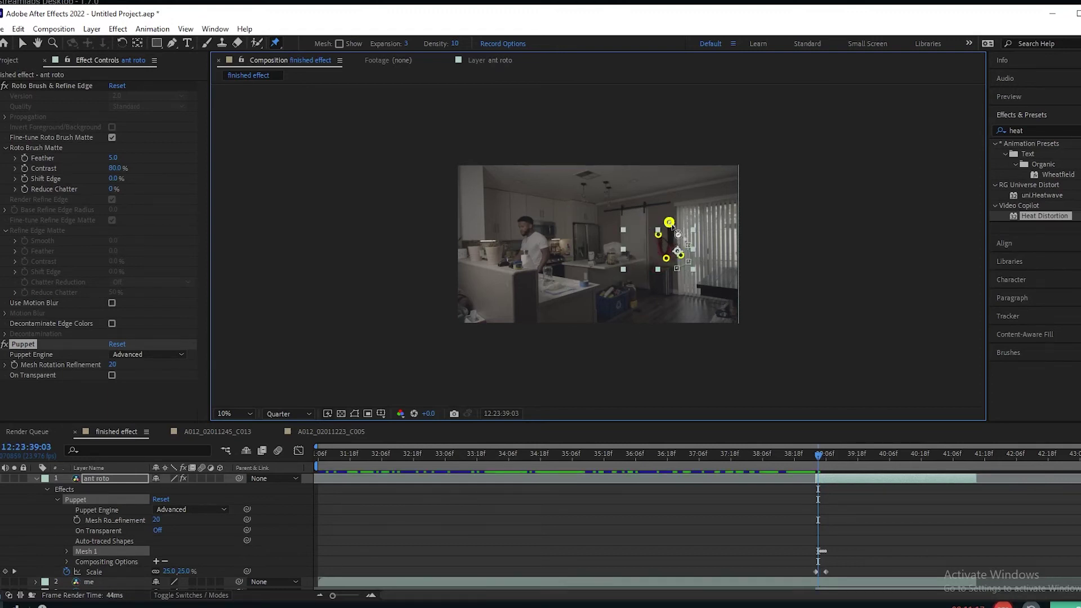
key("Page_Up")
- Preview the warped scale-in animation from 12:23:38:19
left_click(798, 453)
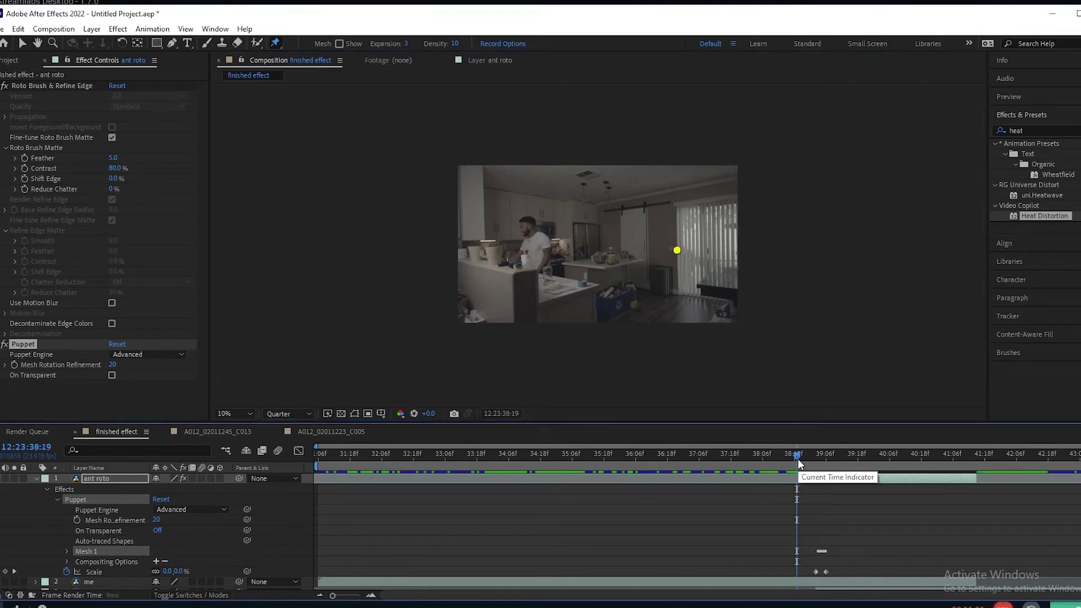
key("space")
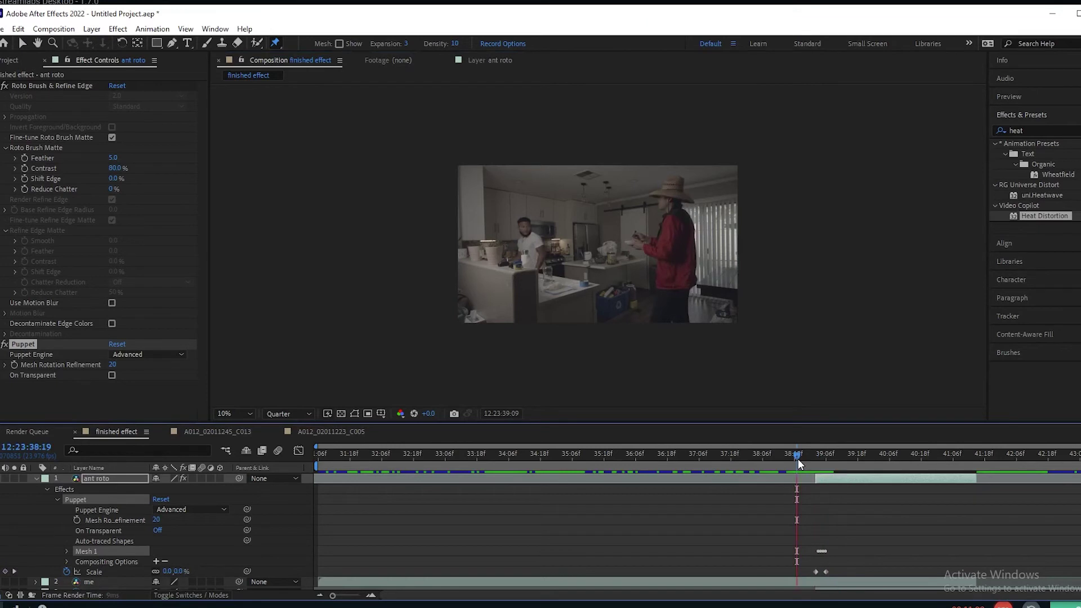
key("space")
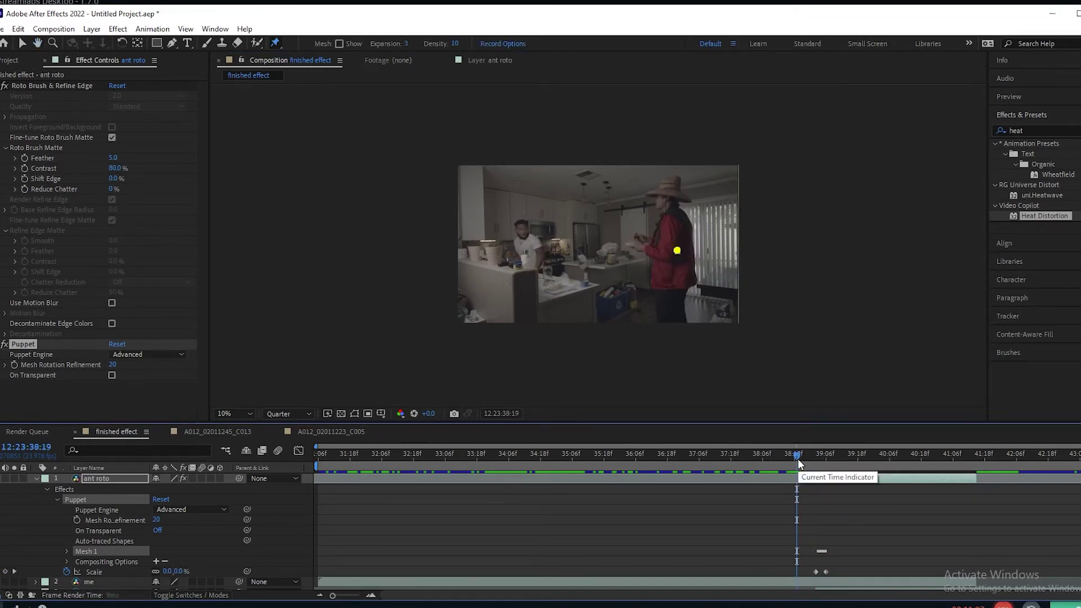
key("space")
- Duplicate the ant roto layer and rename the copy as displacement map
left_click_drag(798, 458, 816, 459)
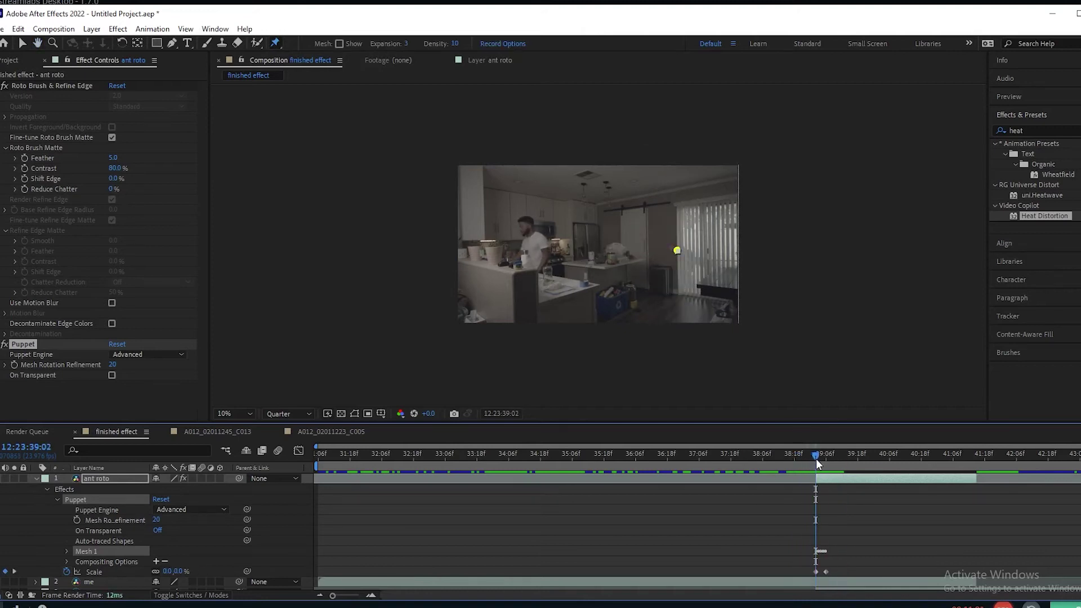
left_click(36, 479)
left_click(100, 479)
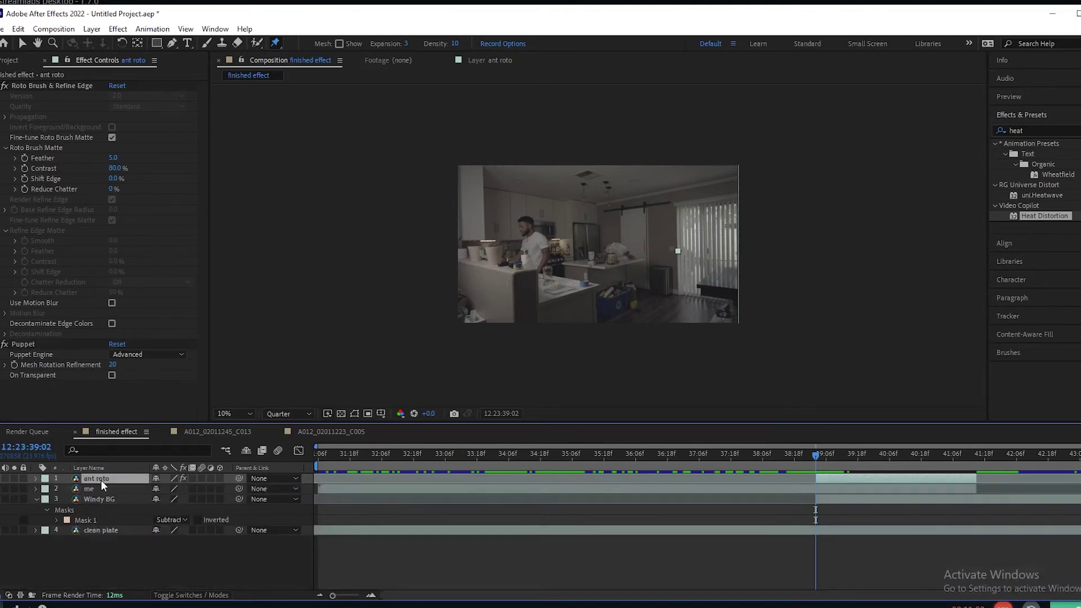
key("ctrl+d")
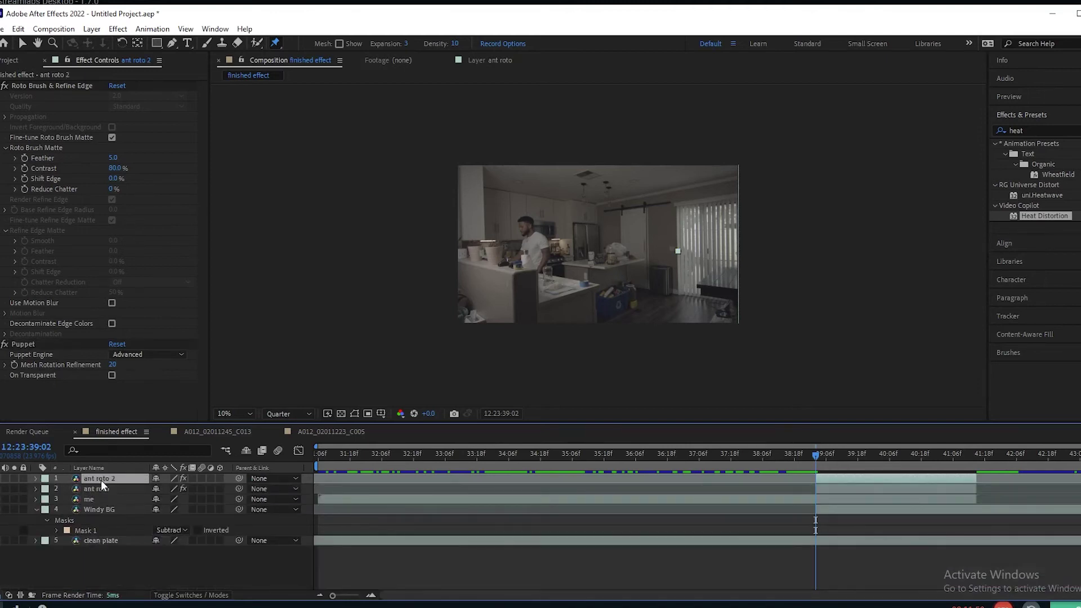
key("Return")
type("displacement map")
key("Return")
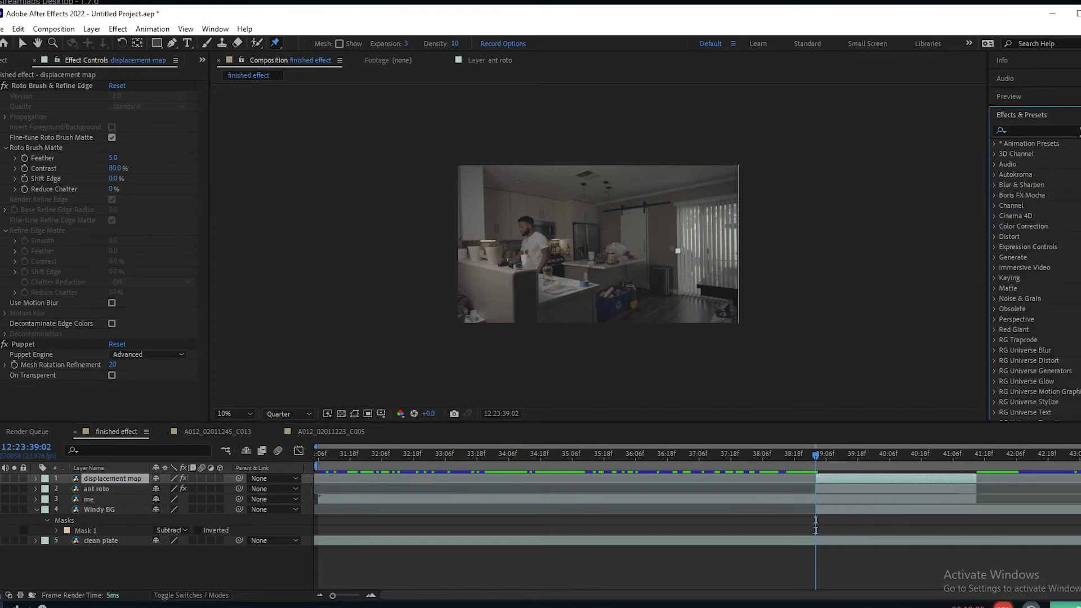
- Search the effects for "turbu" and apply Turbulent Displace to the displacement map layer
key("ctrl+f")
type("turbu")
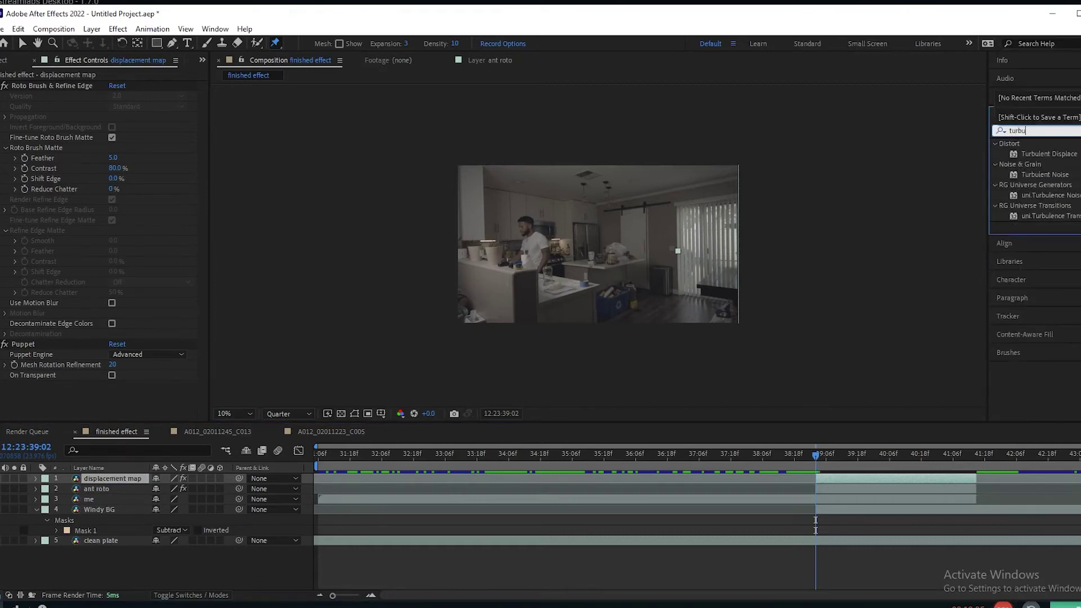
left_click_drag(1049, 154, 844, 479)
- With the displacement map layer temporarily soloed at 12:23:39:20, set its Turbulent Displace to Complexity 2.3, Size 38 and Amount 148
left_click(862, 453)
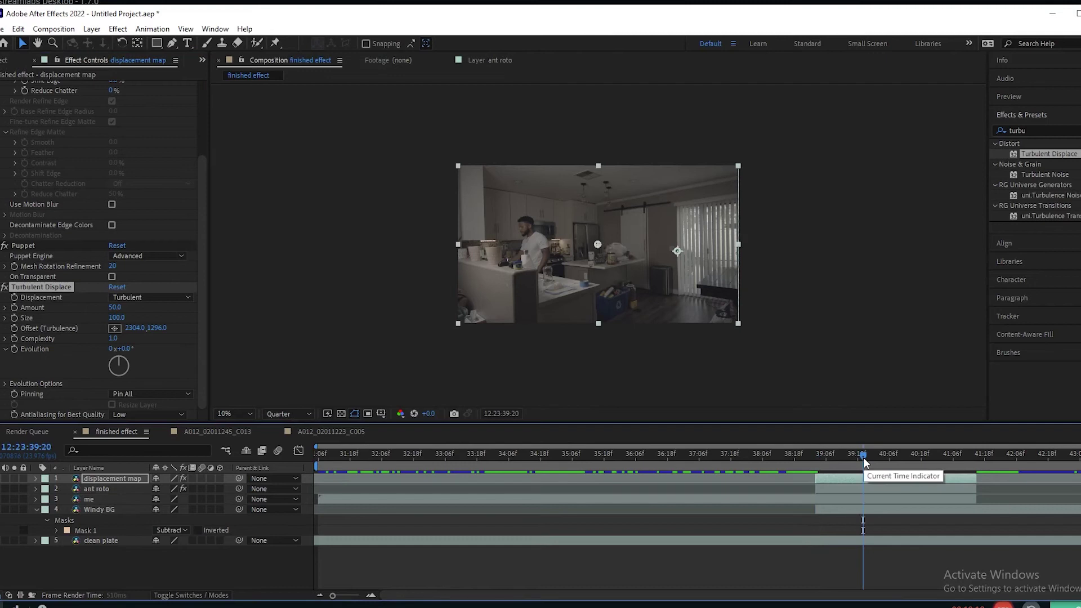
left_click(13, 477)
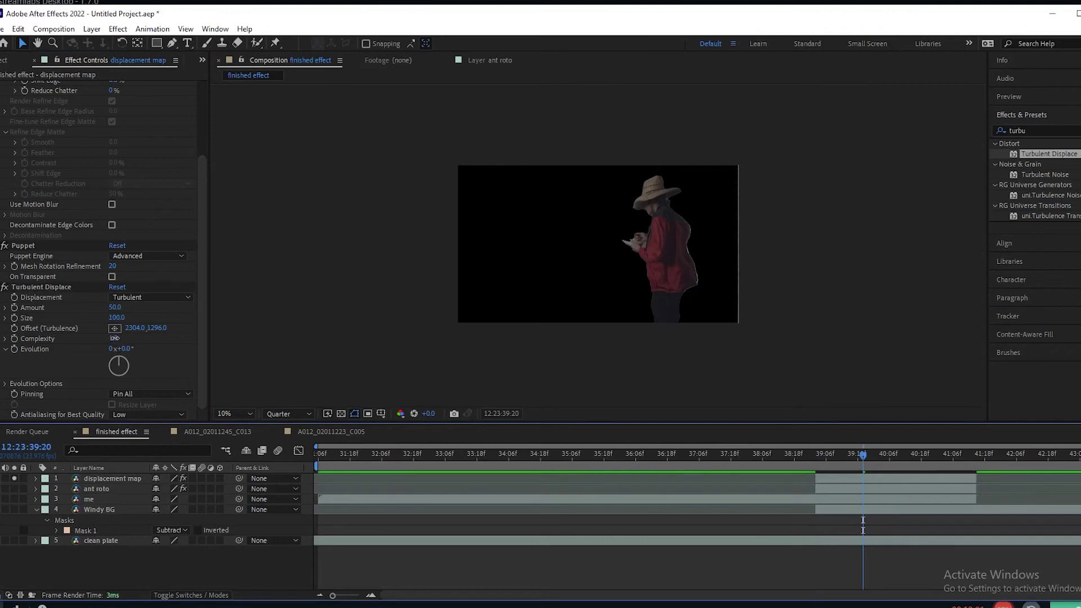
left_click(119, 343)
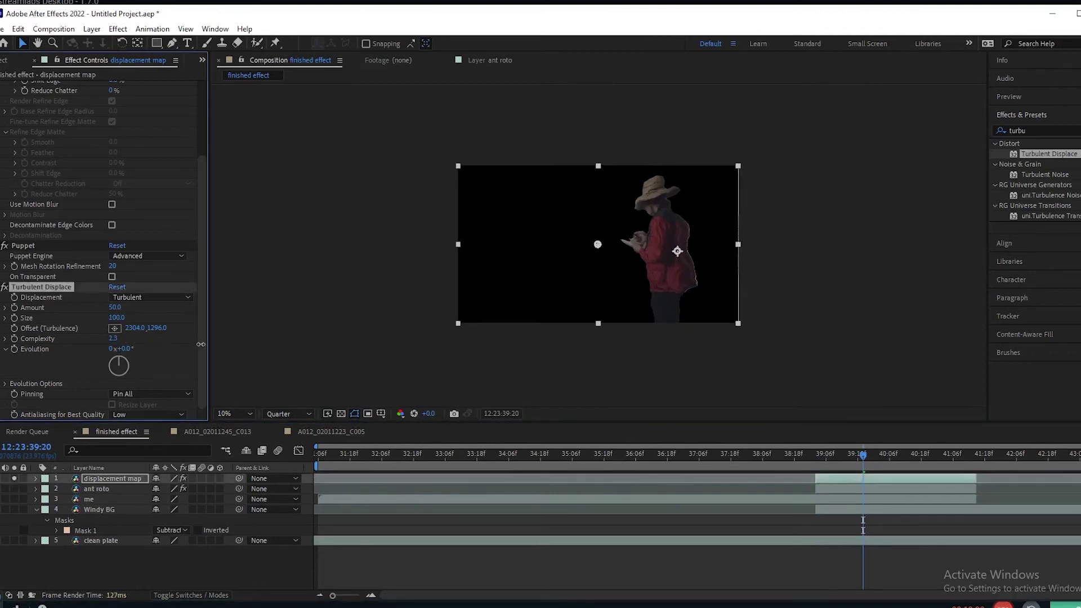
left_click_drag(113, 337, 77, 319)
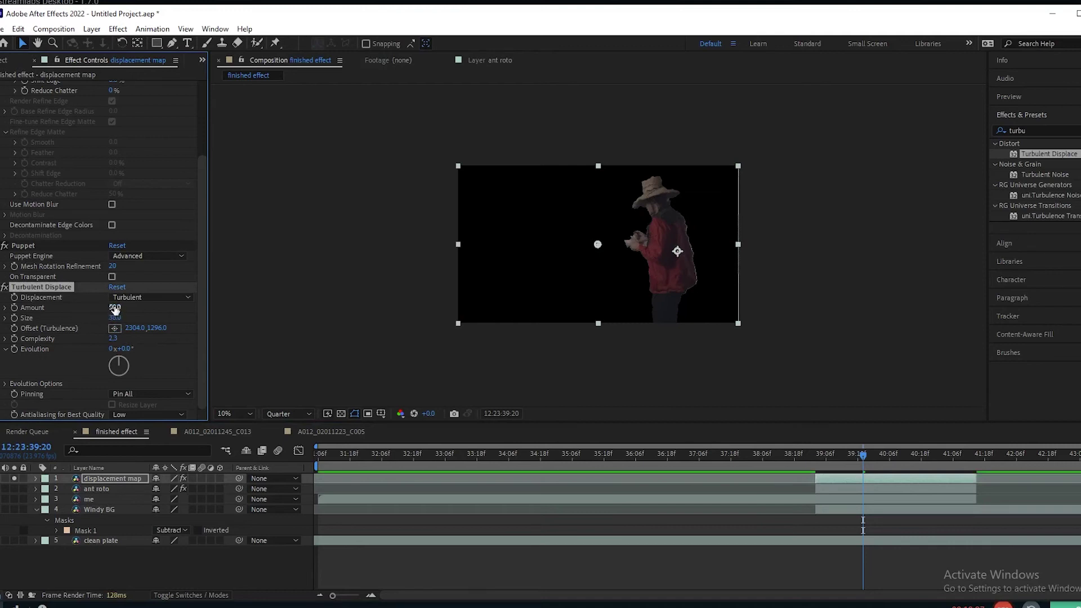
left_click_drag(112, 307, 185, 321)
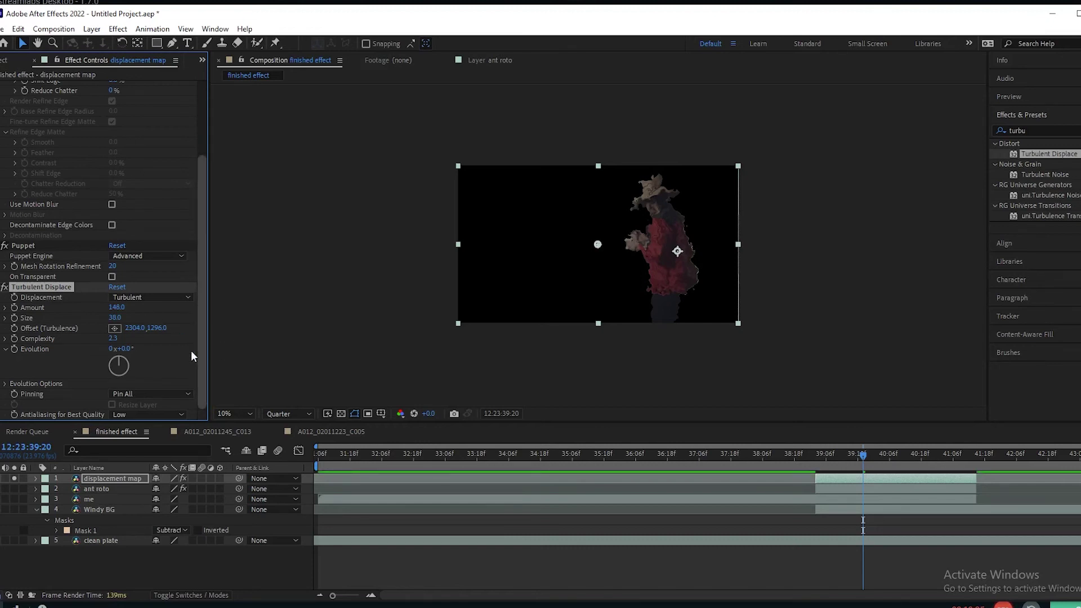
left_click(4, 287)
left_click_drag(815, 463, 876, 471)
left_click(14, 478)
- Pre-compose the displacement map layer as displacement map Comp 1, leaving all attributes in finished effect
right_click(113, 478)
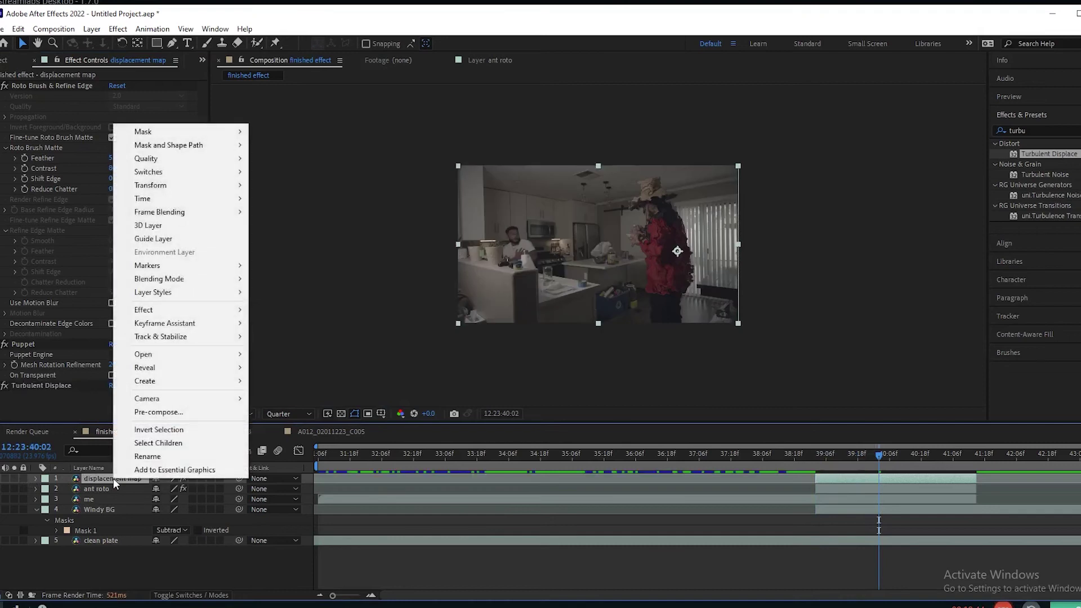
left_click(173, 415)
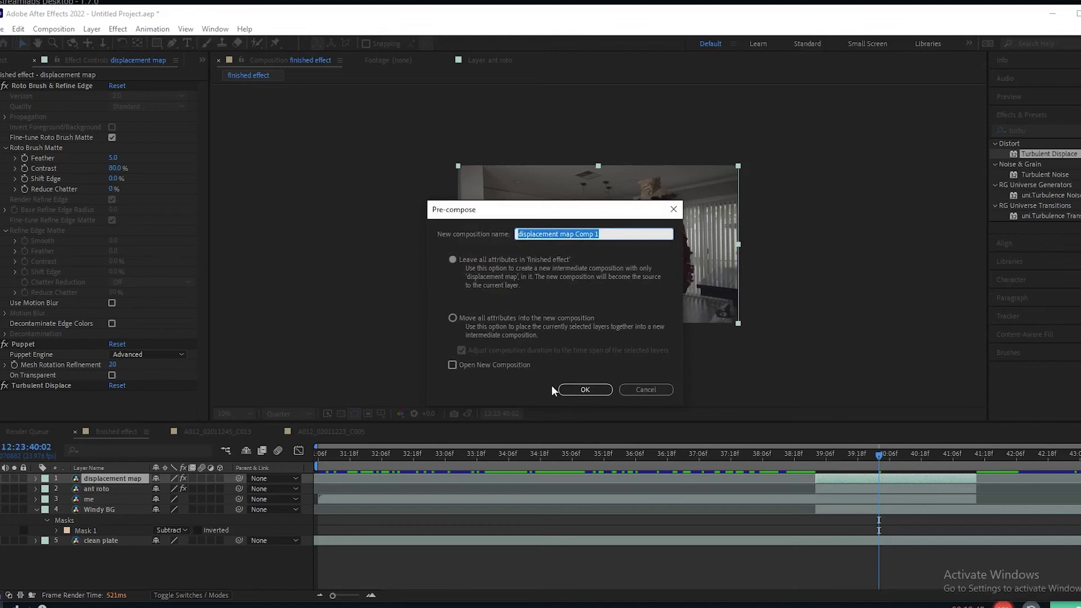
left_click(584, 390)
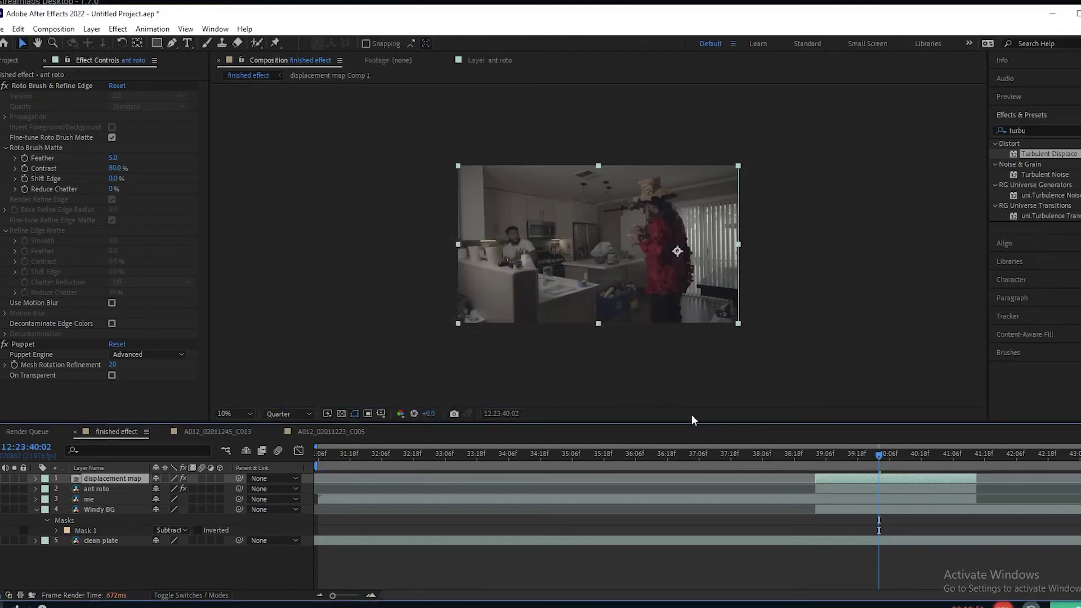
left_click(131, 479)
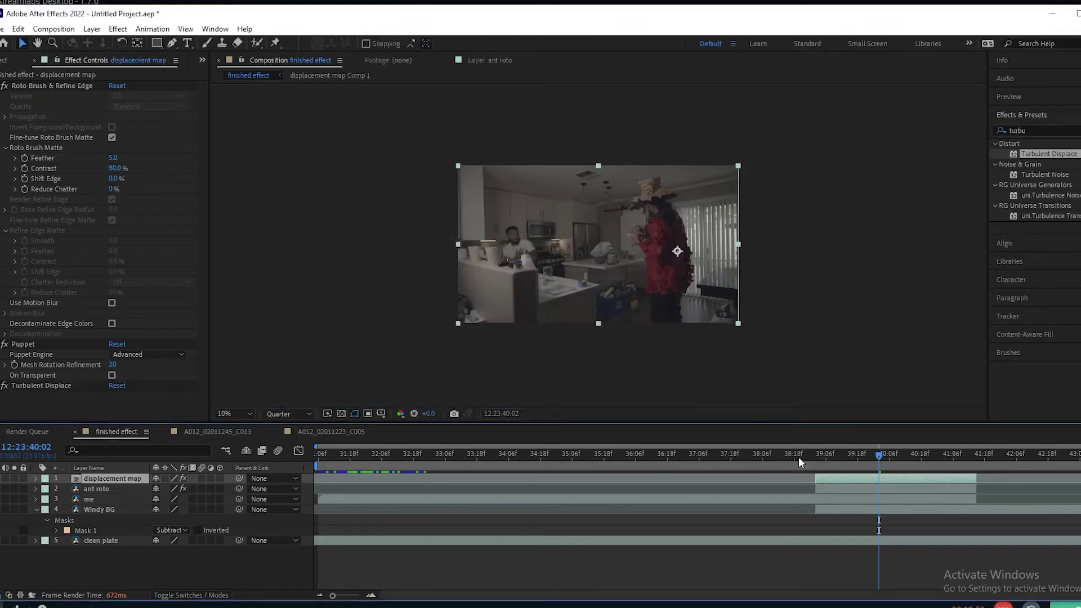
- Create an adjustment layer named displacement above the other layers, with the current time at 12:23:39:02
left_click(876, 464)
left_click_drag(876, 465, 818, 457)
right_click(224, 579)
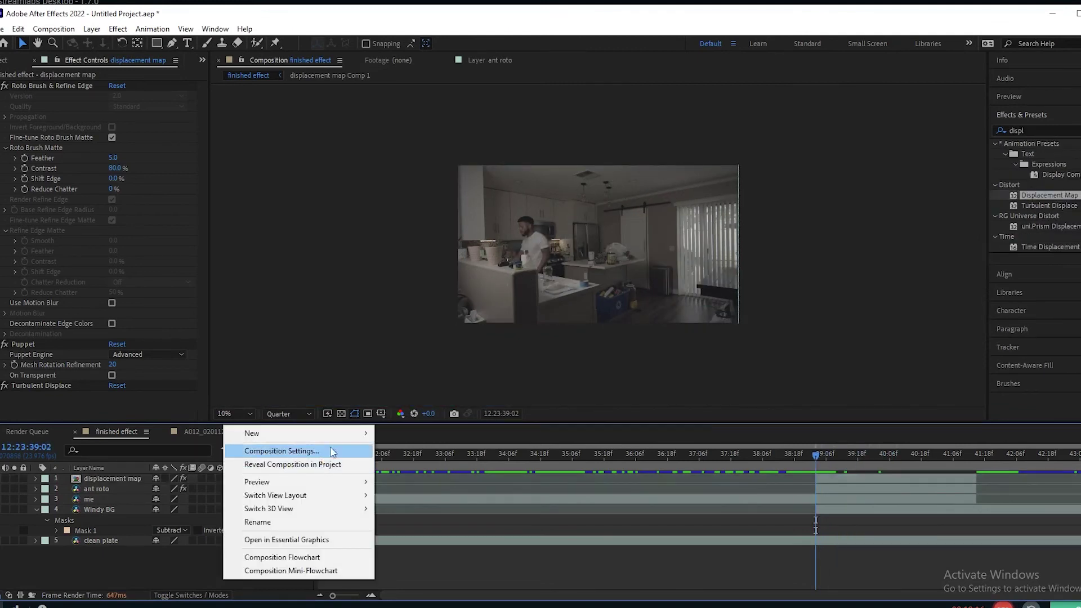
mouse_move(337, 434)
left_click(419, 531)
key("Return")
type("displacement")
key("Return")
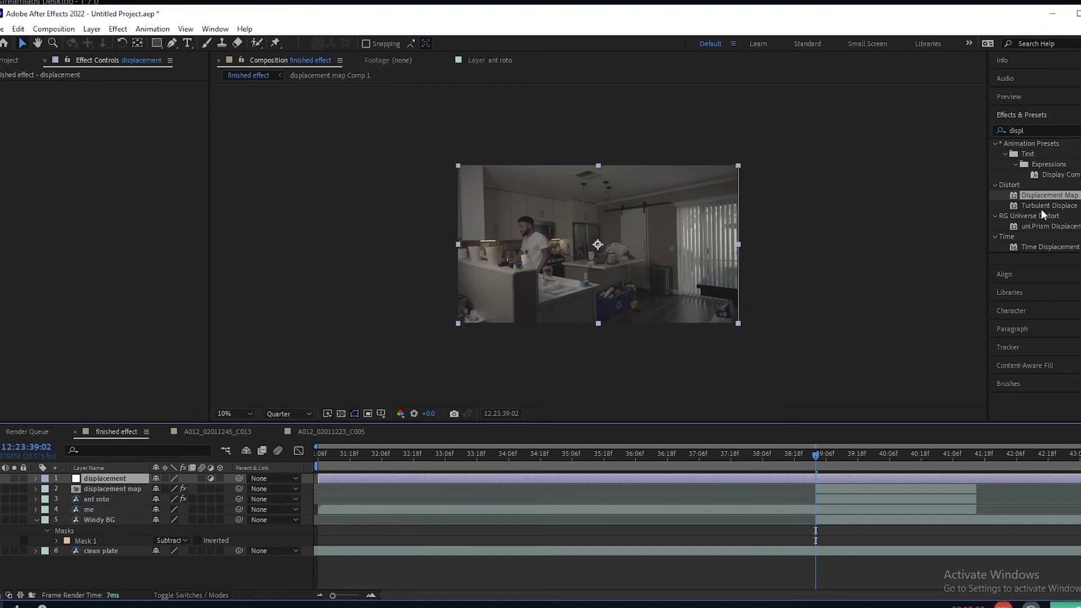
- Apply the Displacement Map effect to the displacement adjustment layer and trim that layer's start to 12:23:39:02
left_click_drag(1041, 195, 109, 483)
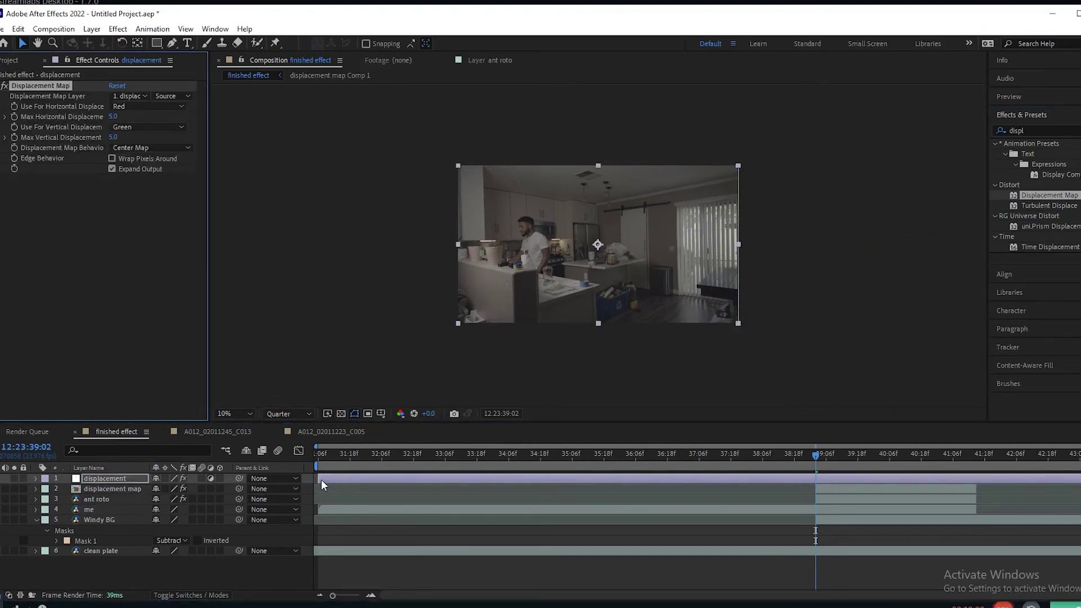
left_click(320, 478)
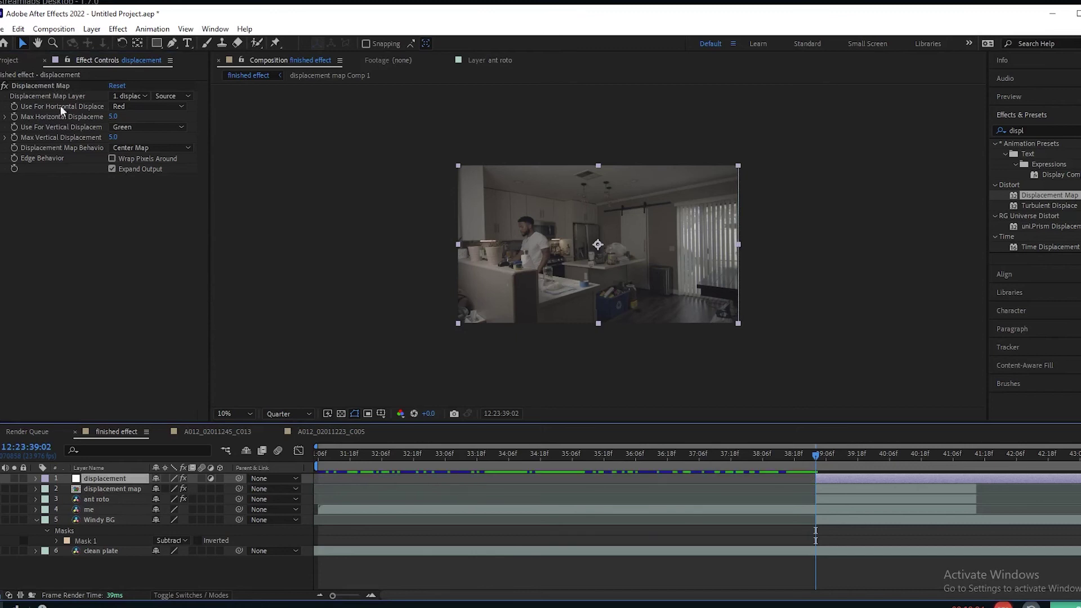
- Point the Displacement Map effect at the displacement map layer, sampled from its Effects & Masks
left_click(53, 84)
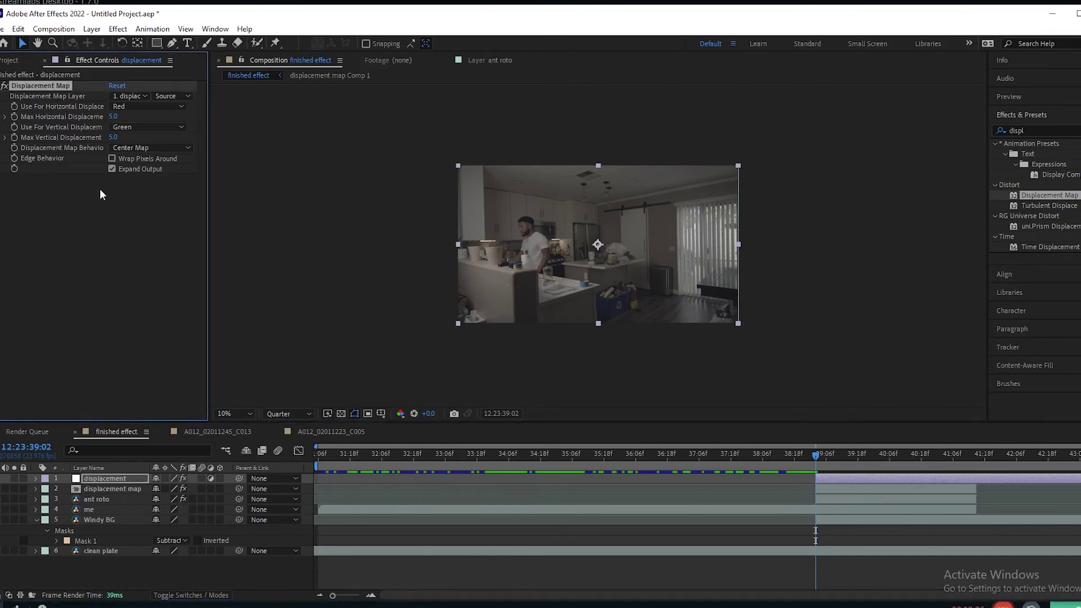
left_click(140, 94)
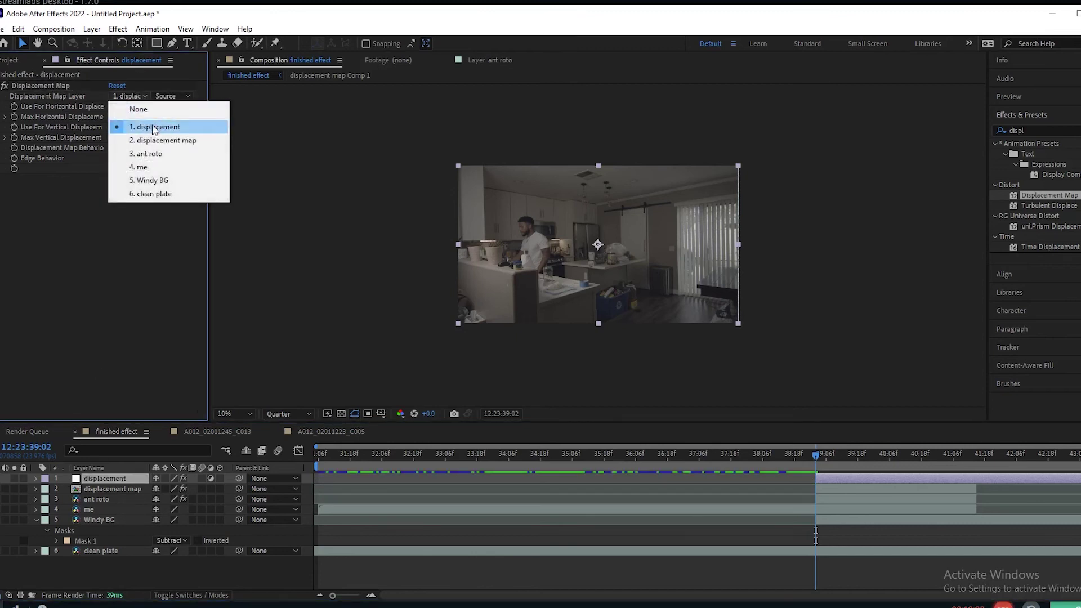
left_click(158, 142)
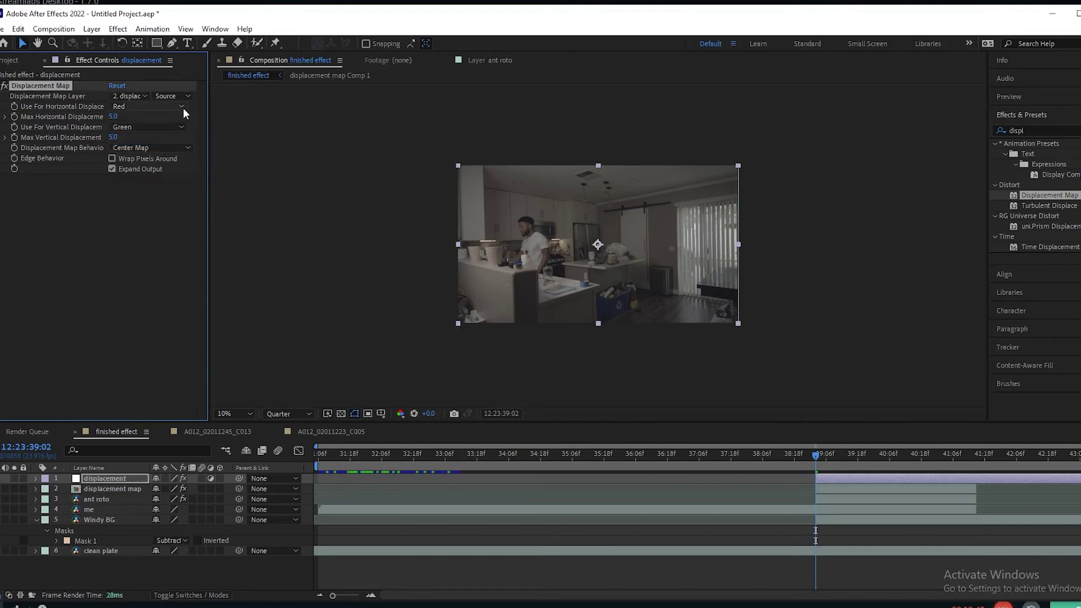
left_click(187, 95)
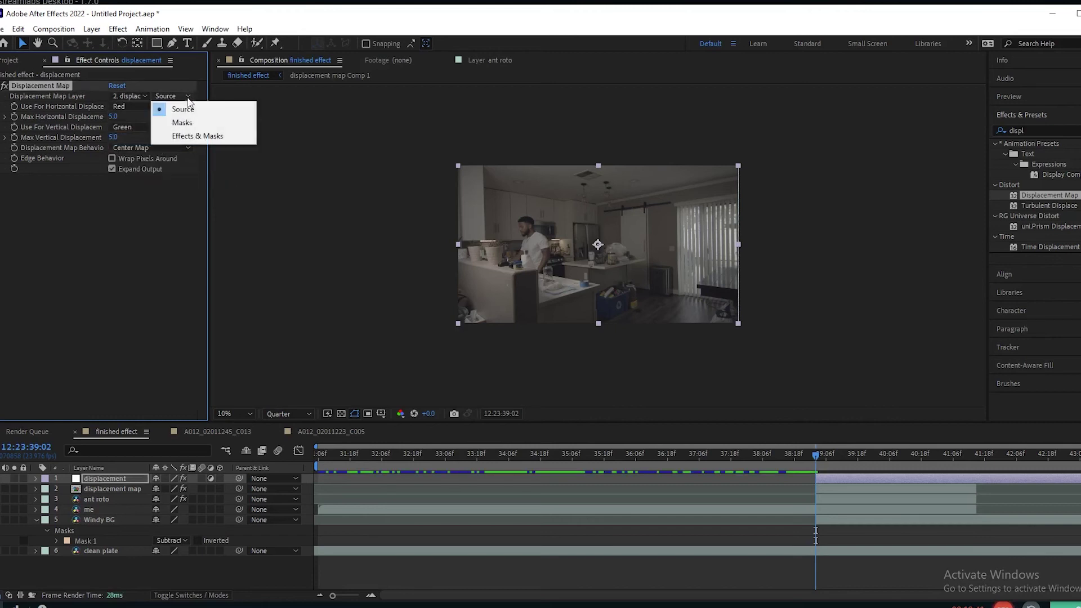
left_click(194, 140)
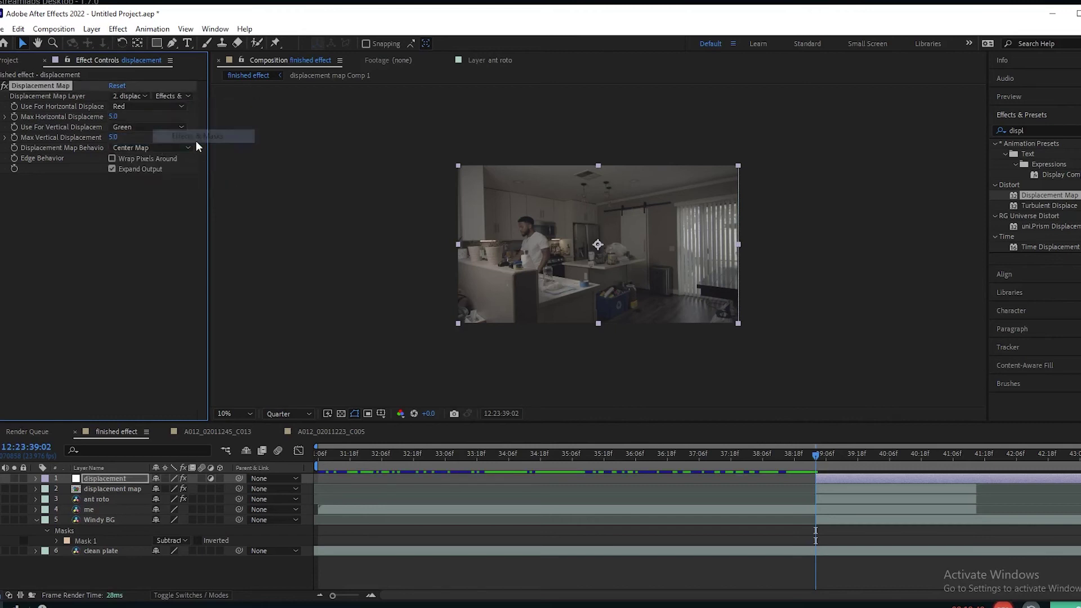
- With the current time at 12:23:39:15, set Max Horizontal Displacement to 320 and Max Vertical Displacement to 180
left_click(818, 454)
left_click_drag(825, 453, 849, 454)
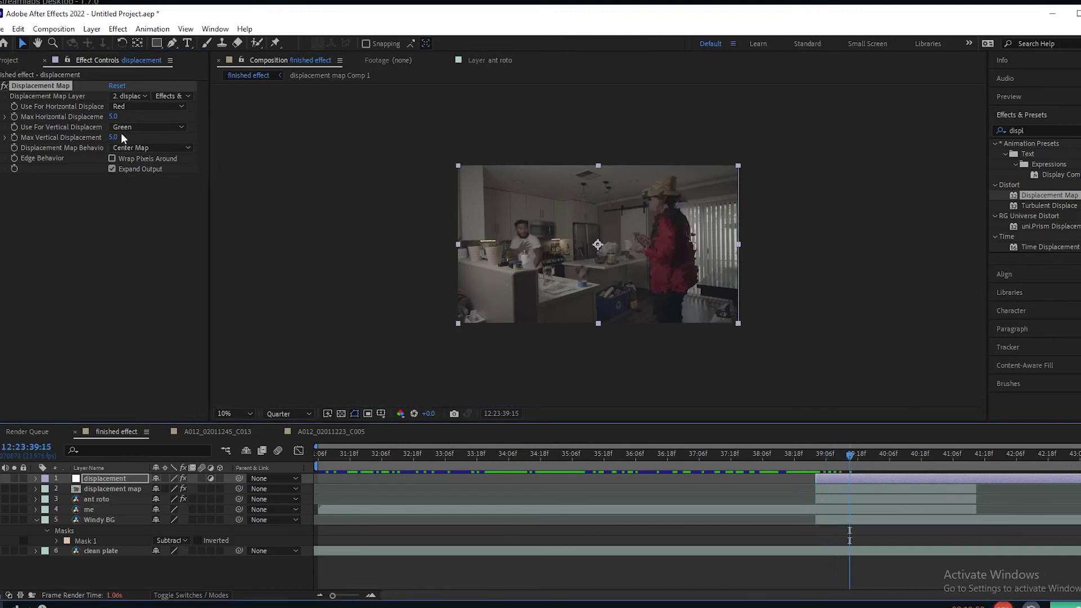
left_click_drag(113, 117, 319, 137)
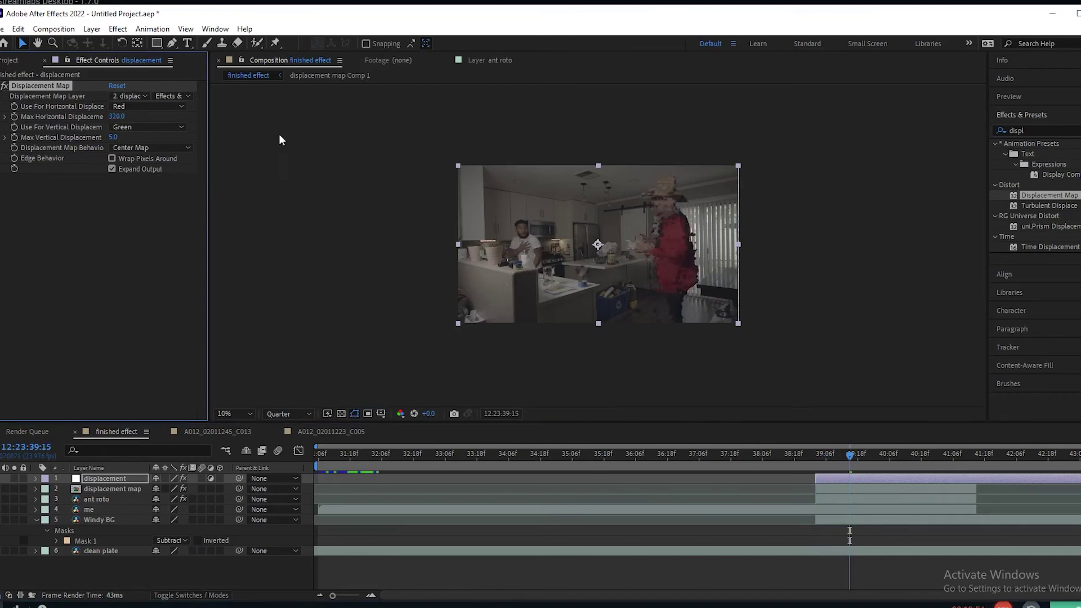
left_click_drag(114, 137, 242, 159)
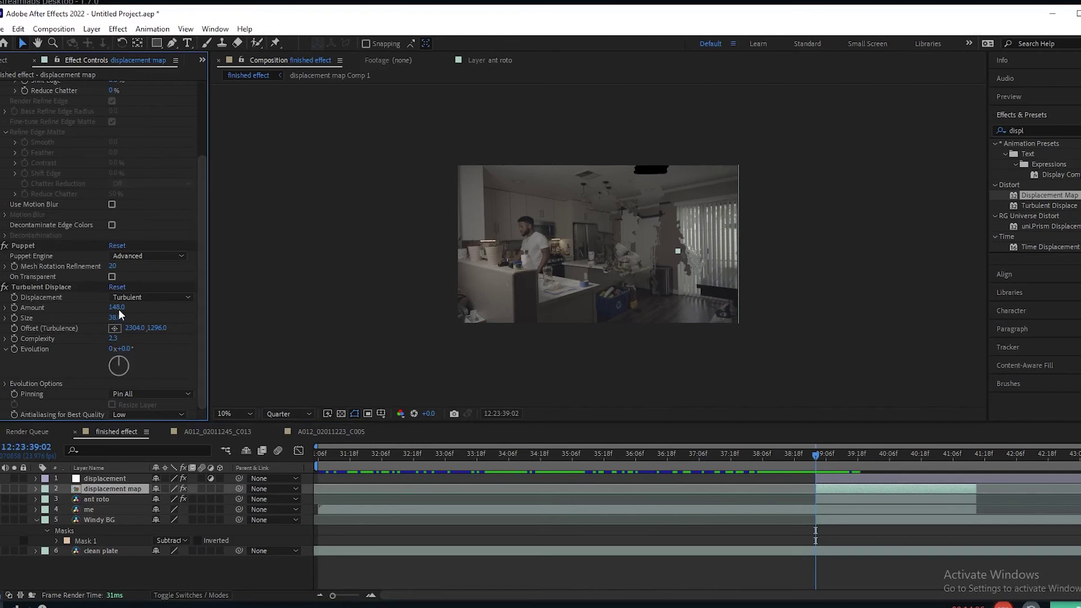
- Add the expression time*600 to the Evolution of the displacement map layer's Turbulent Displace and check the following frame
left_click(14, 349, "alt")
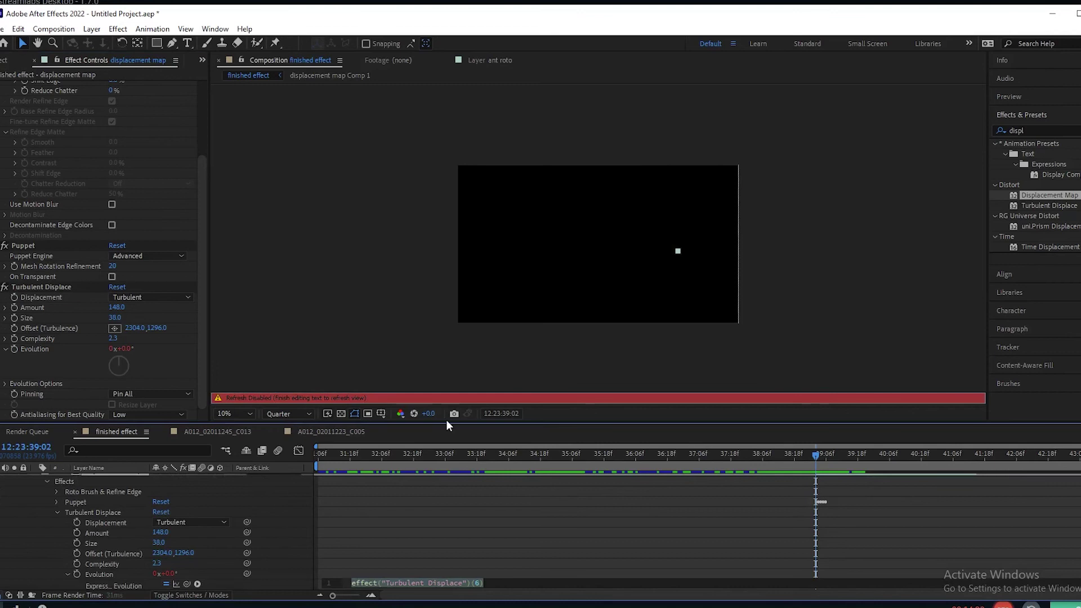
type("time")
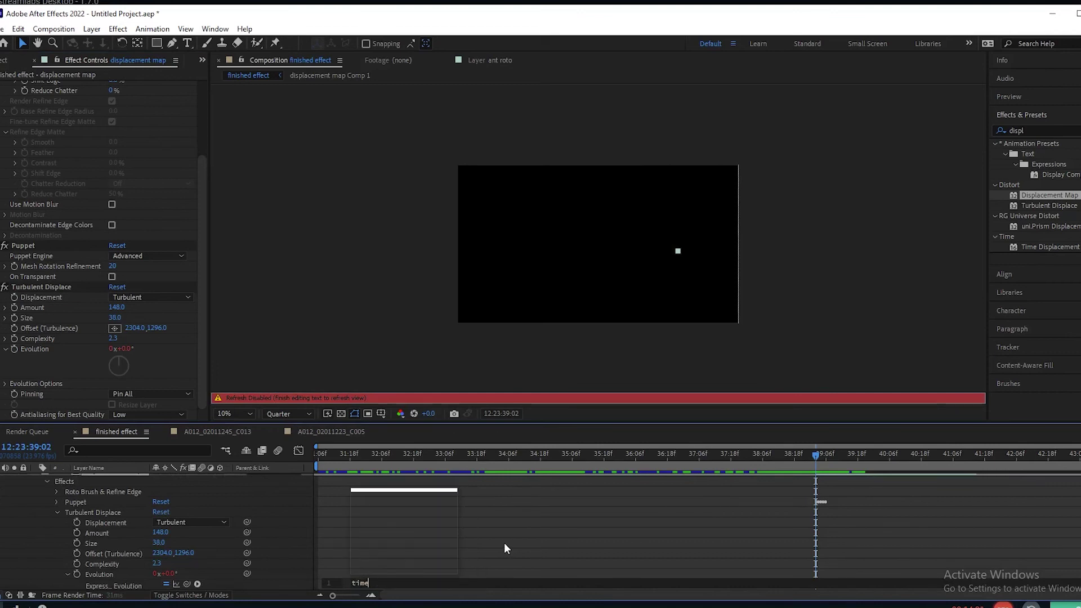
type("*600")
key("KP_Enter")
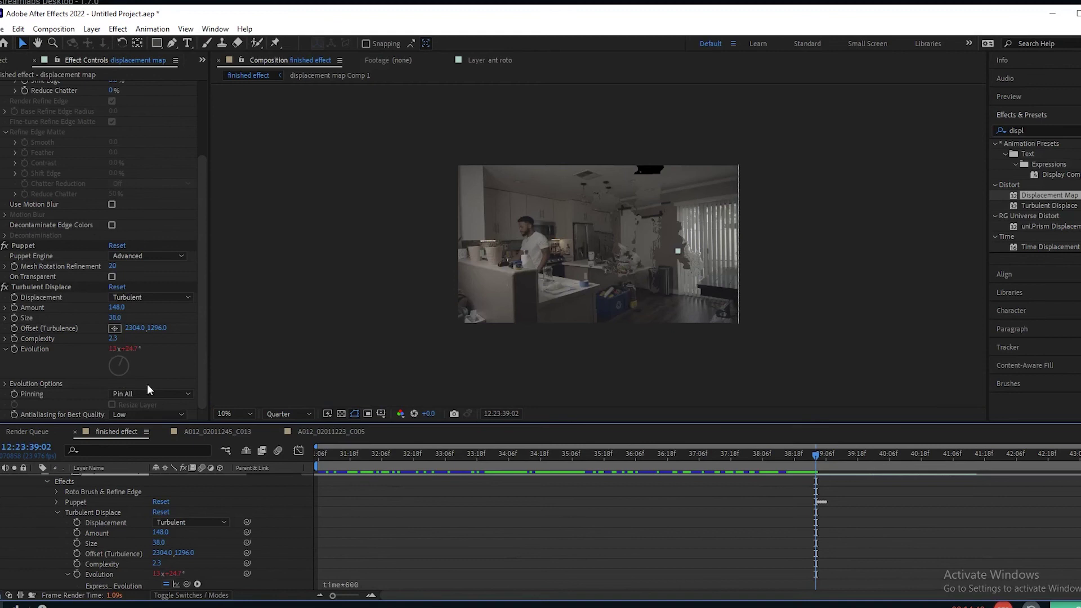
left_click(817, 457)
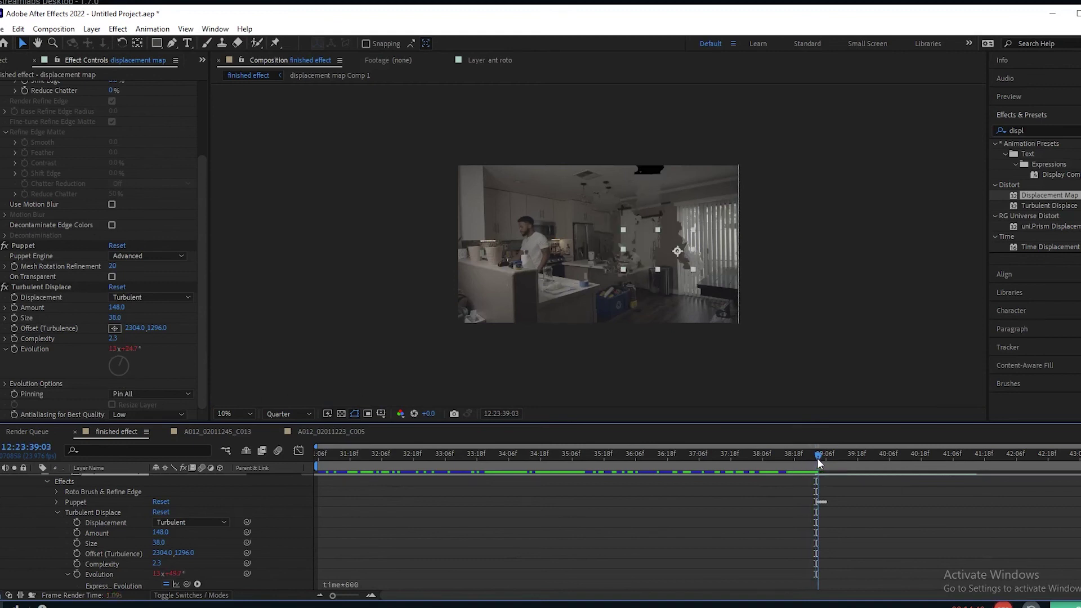
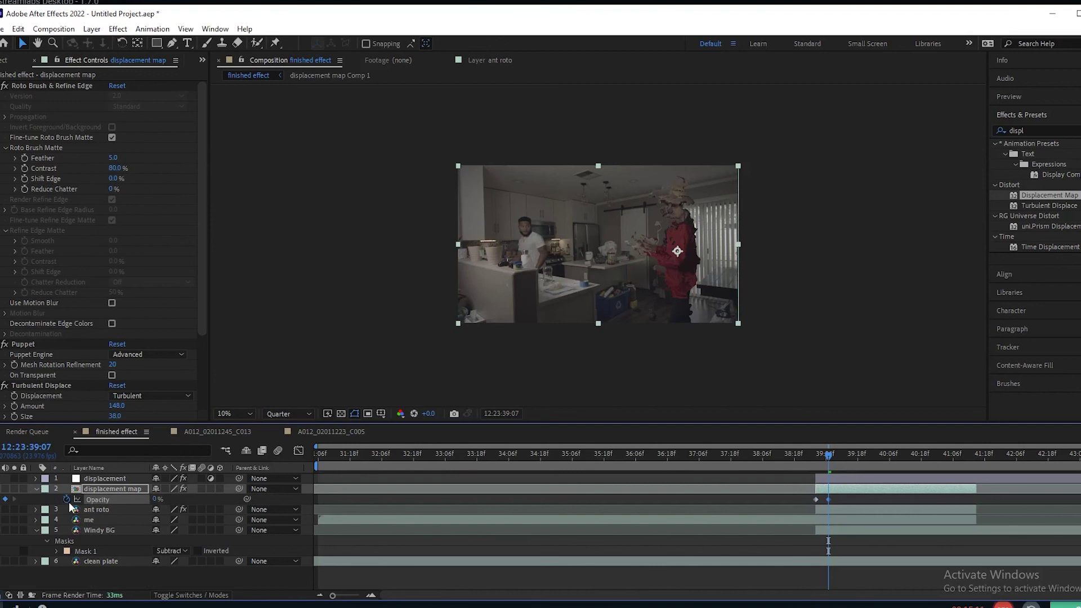
- Keyframe the displacement adjustment layer's Opacity at 0% on 12:23:39:07 and 100% five frames earlier on 12:23:39:02
left_click(829, 478)
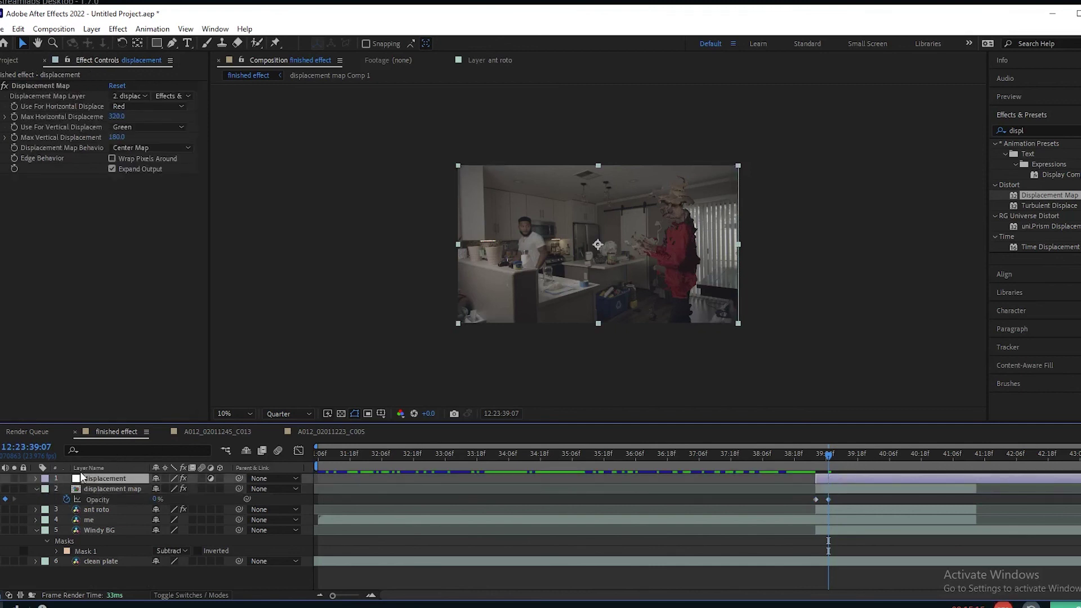
key("t")
left_click(67, 489)
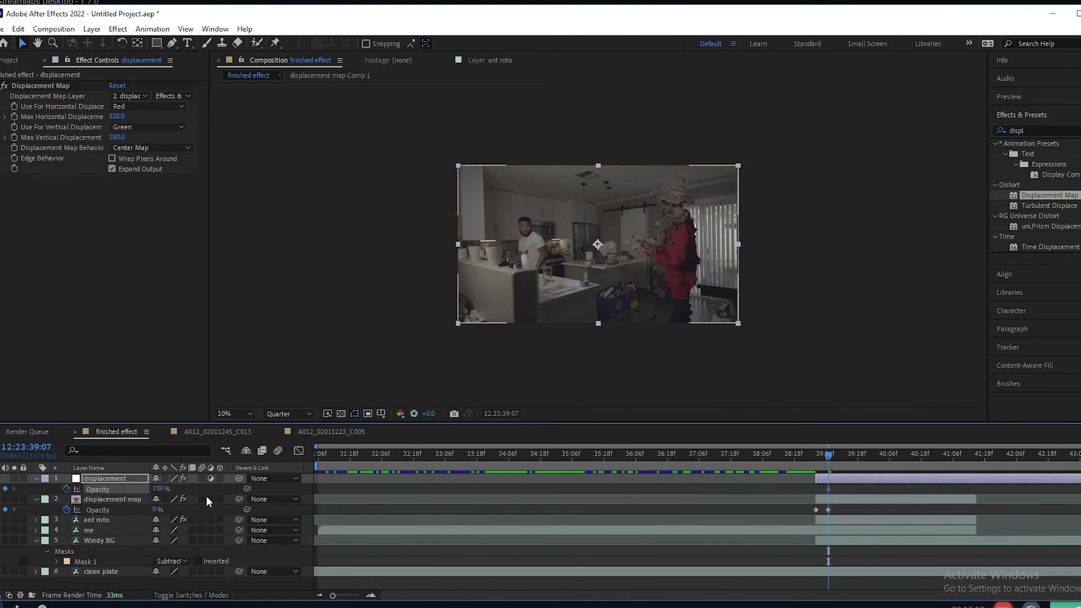
left_click_drag(158, 488, 34, 490)
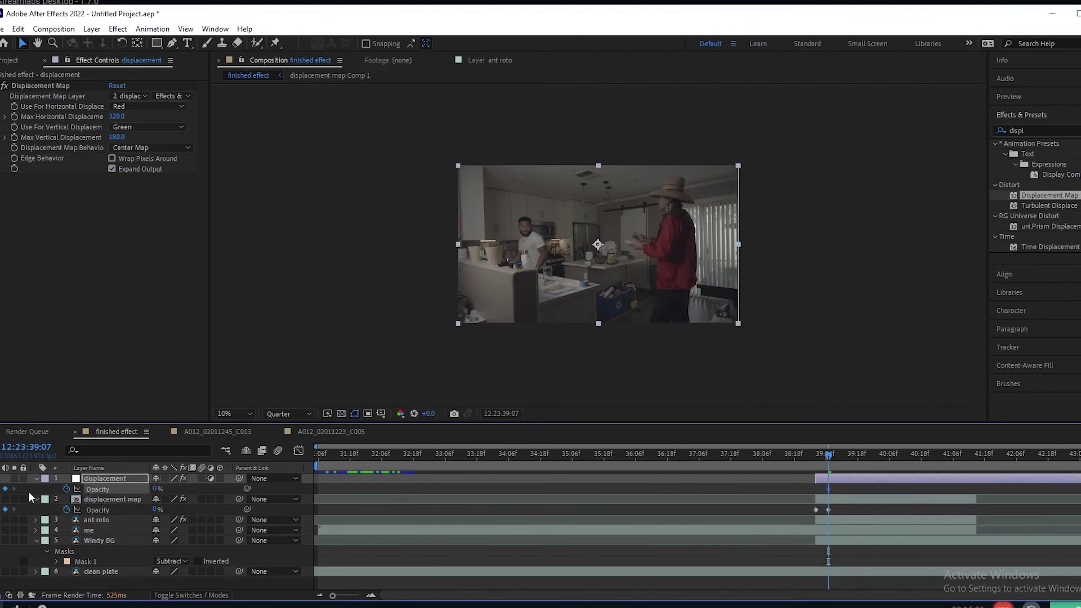
key("Page_Up")
key("Page_Up")
key("Page_Up")
key("Page_Up")
key("Page_Up")
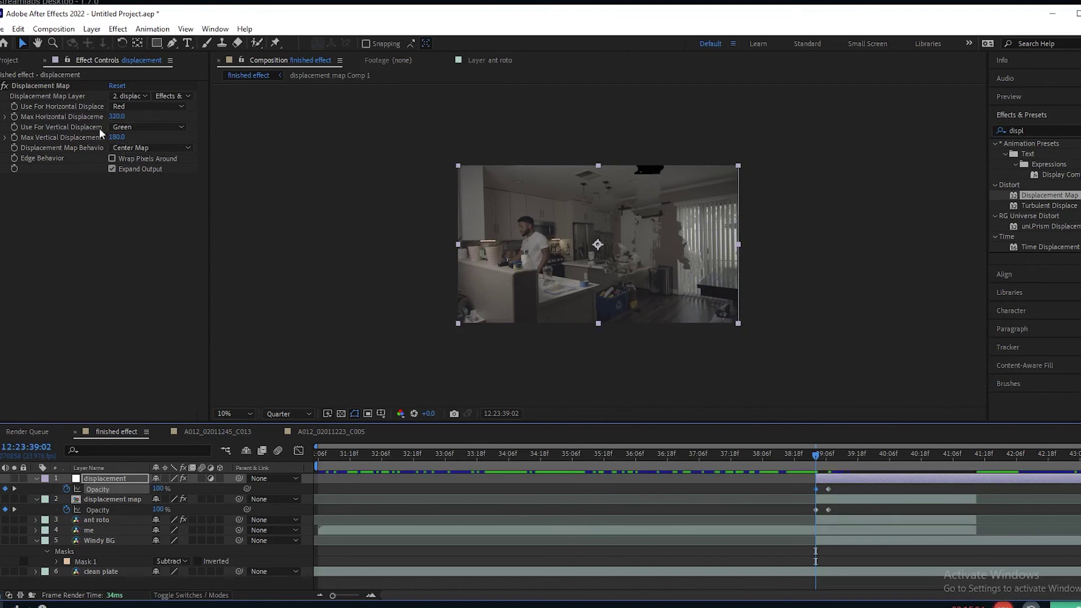
- Set the Displacement Map's Max Vertical Displacement to -29 and preview the teleport from shortly before the man appears
left_click_drag(117, 137, 2, 131)
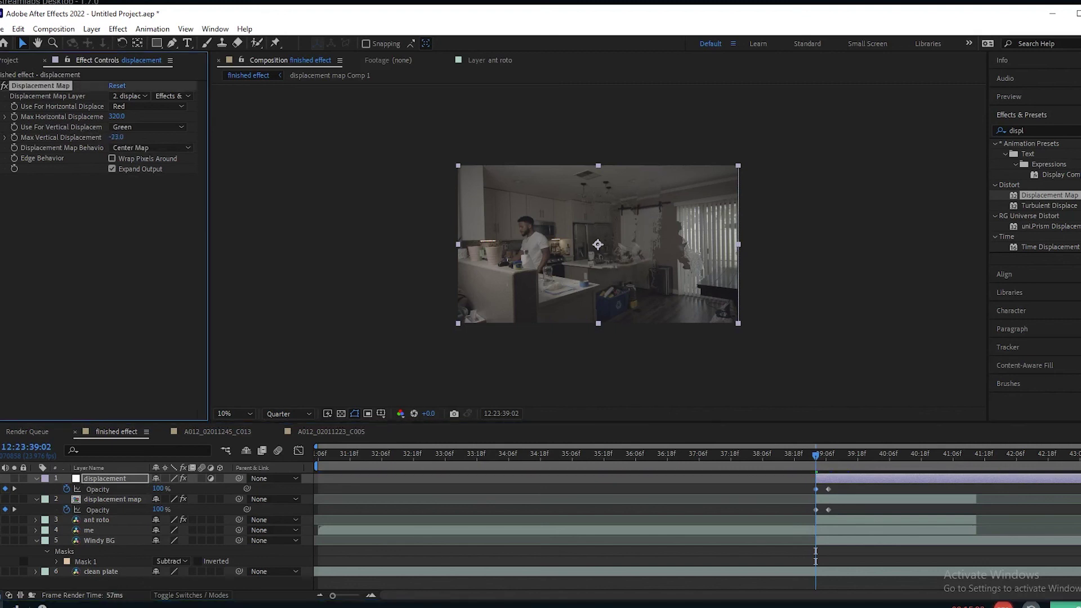
left_click(794, 453)
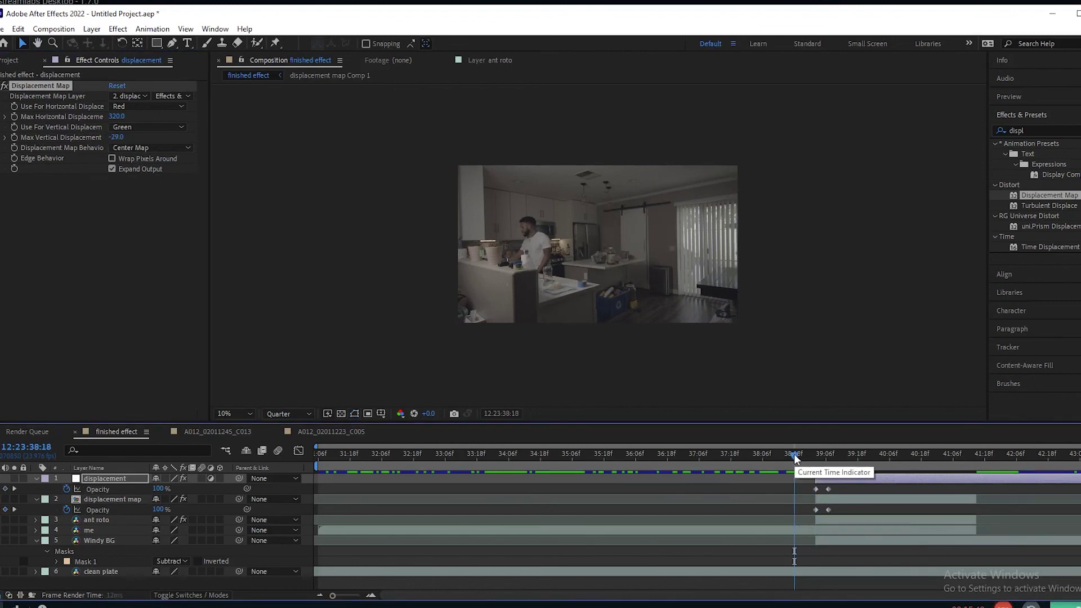
mouse_move(797, 454)
left_mouse_down()
mouse_move(826, 456)
mouse_move(799, 454)
left_mouse_up()
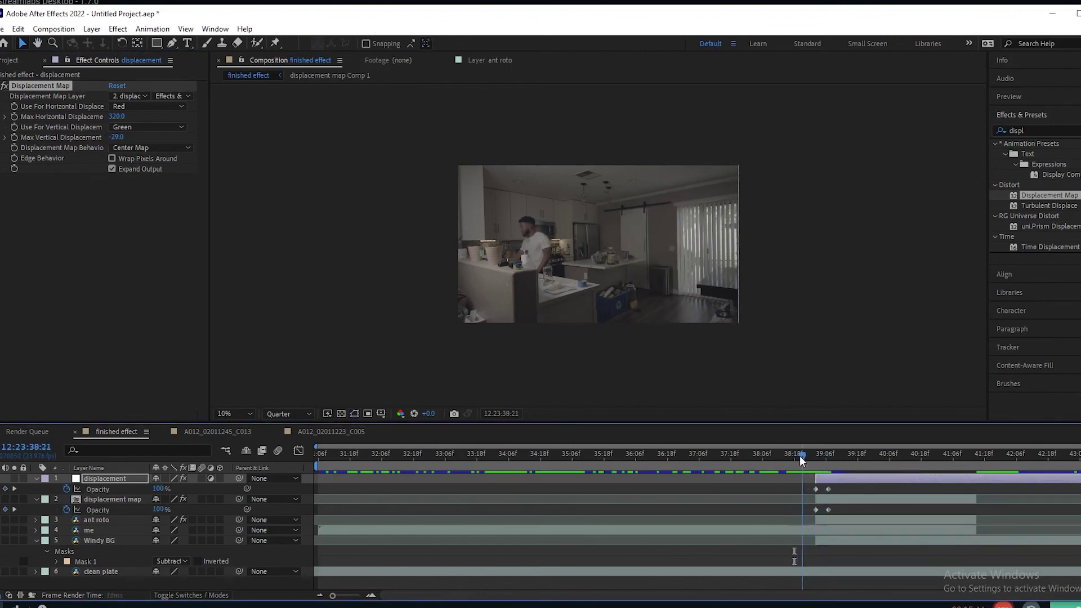
key("space")
mouse_move(795, 455)
left_mouse_down()
mouse_move(820, 455)
mouse_move(785, 453)
left_mouse_up()
key("space")
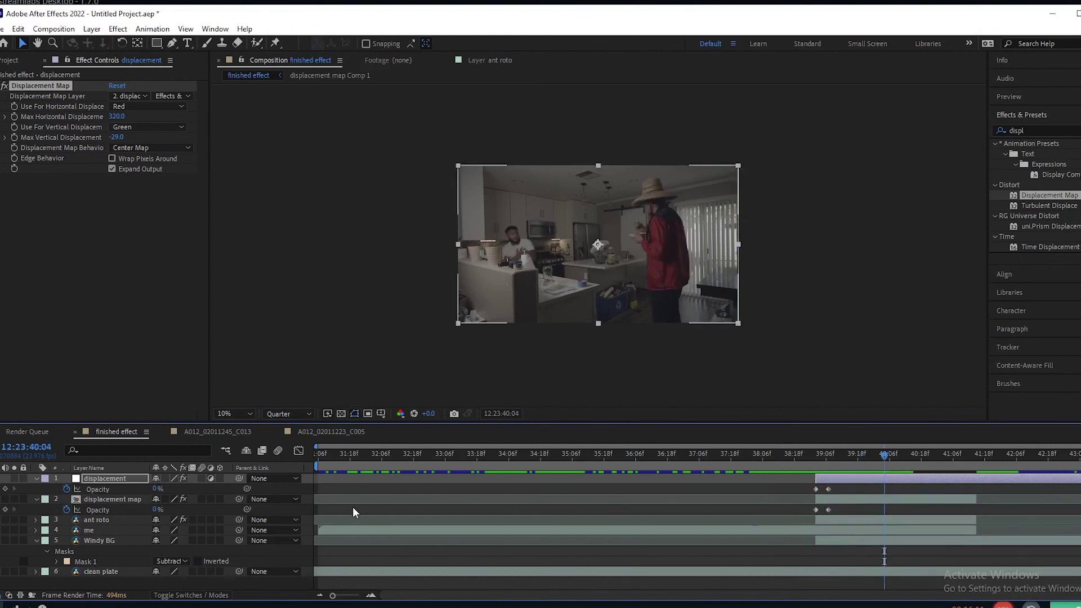
- Enable motion blur for the ant roto layer and the composition, and preview the teleport from 12:23:37:20
left_click(106, 521)
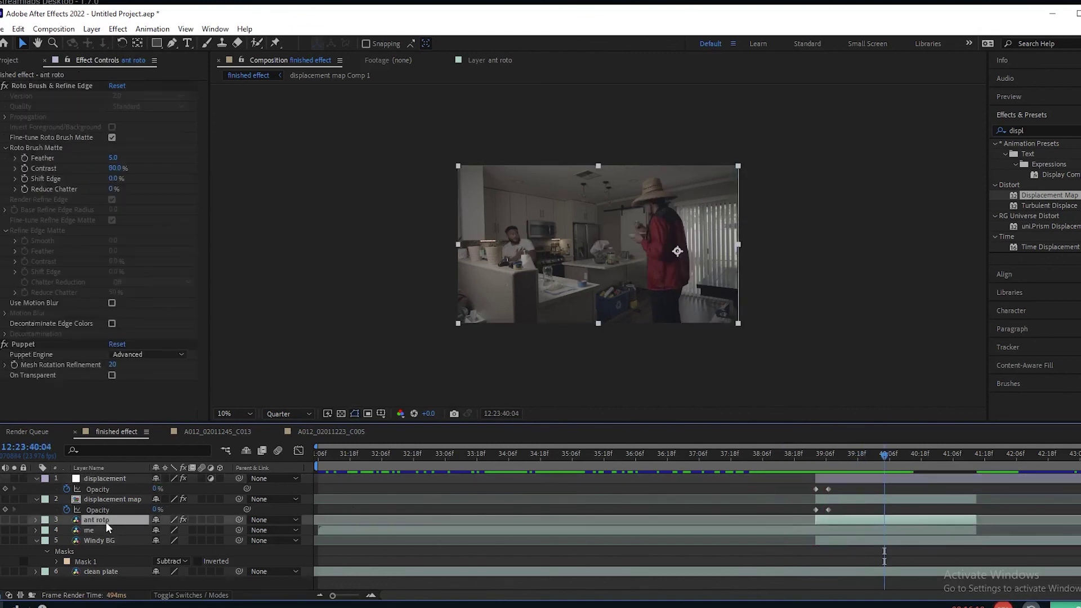
left_click(200, 519)
left_click(802, 454)
left_click(736, 454)
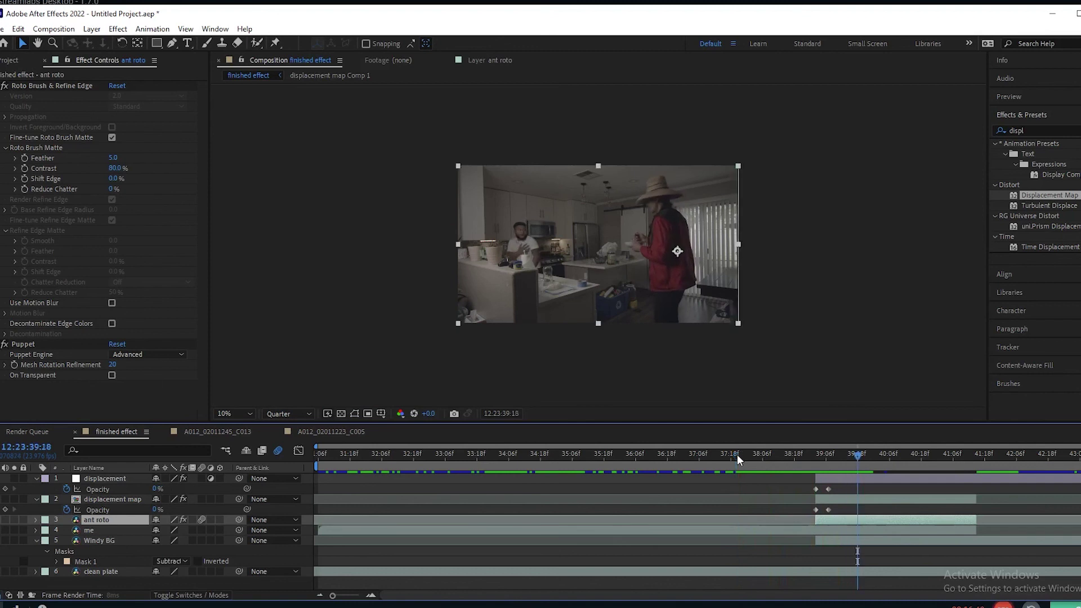
key("space")
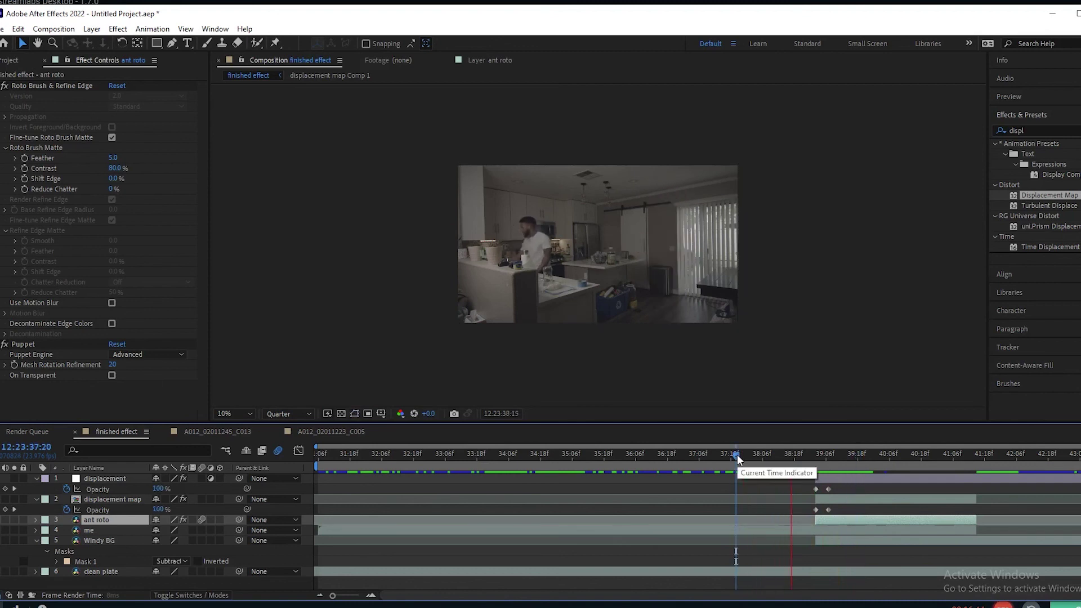
key("space")
- Replay the teleport from 12:23:38:15 and return the current time to 12:23:38:17
left_click_drag(738, 454, 786, 468)
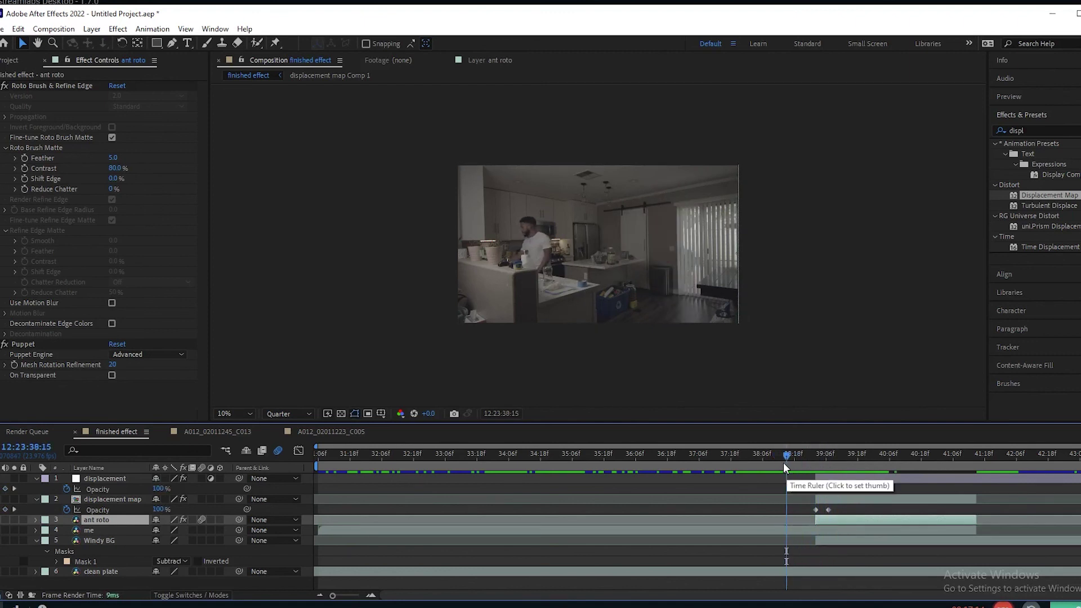
key("space")
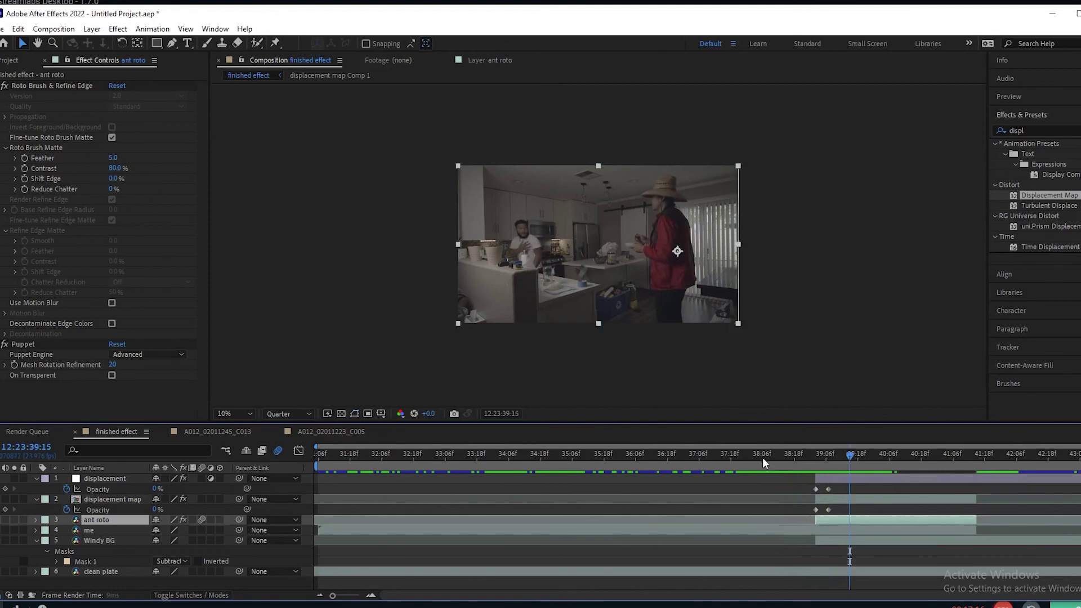
left_click_drag(763, 458, 792, 456)
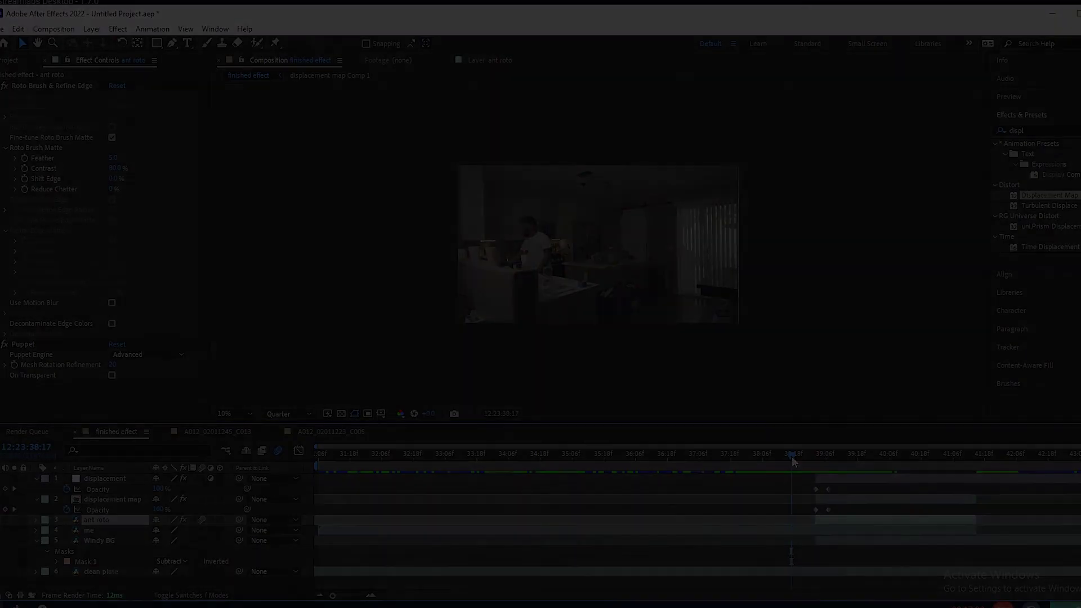